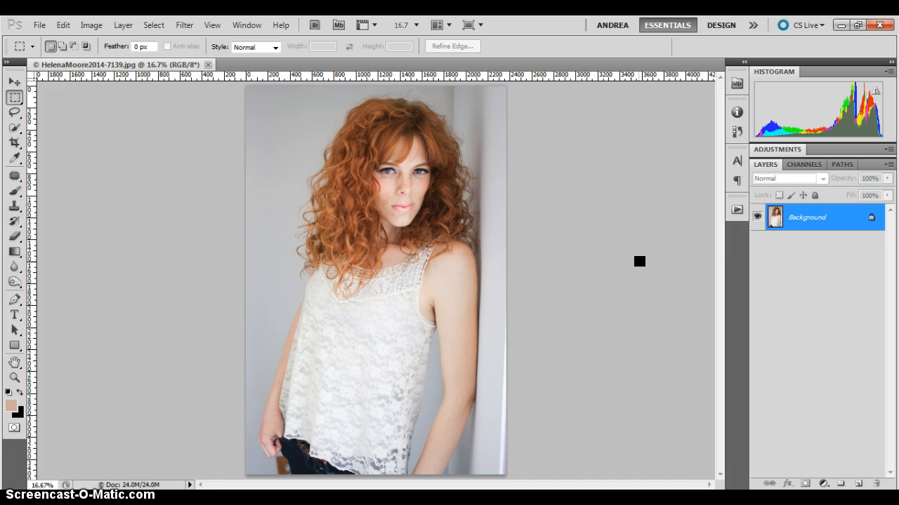
# Duplicate the Background layer of the portrait.
pyautogui.hotkey('ctrl', 'j')
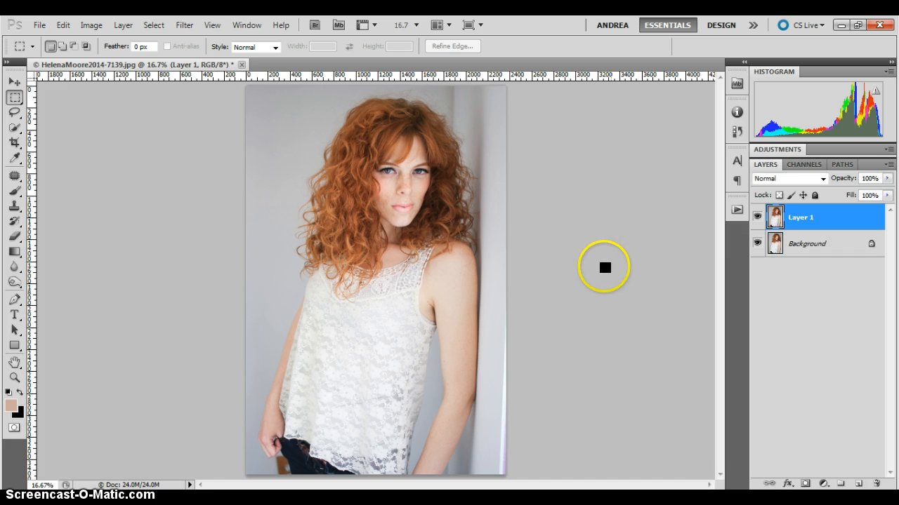
# Lasso a patch of plain grey wall below the hand, with a 1 px feather, and copy it to a new layer.
pyautogui.press('z')
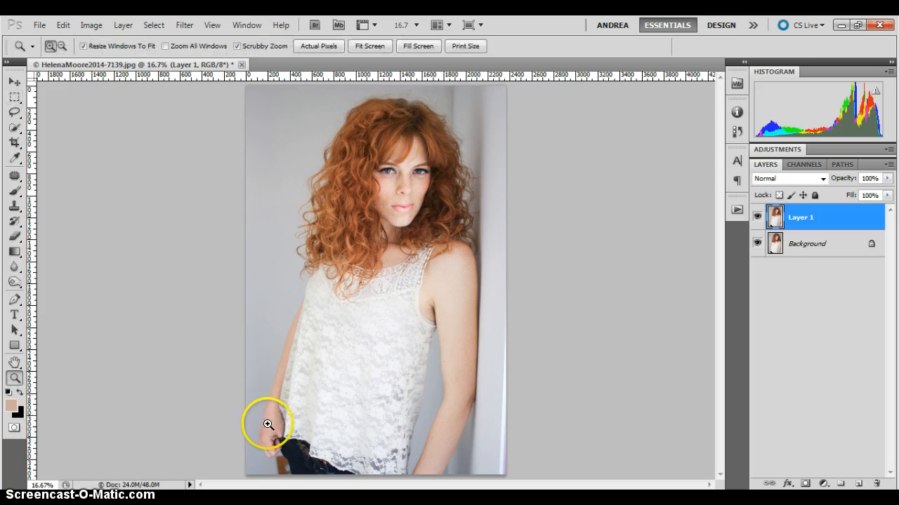
pyautogui.click(268, 433)
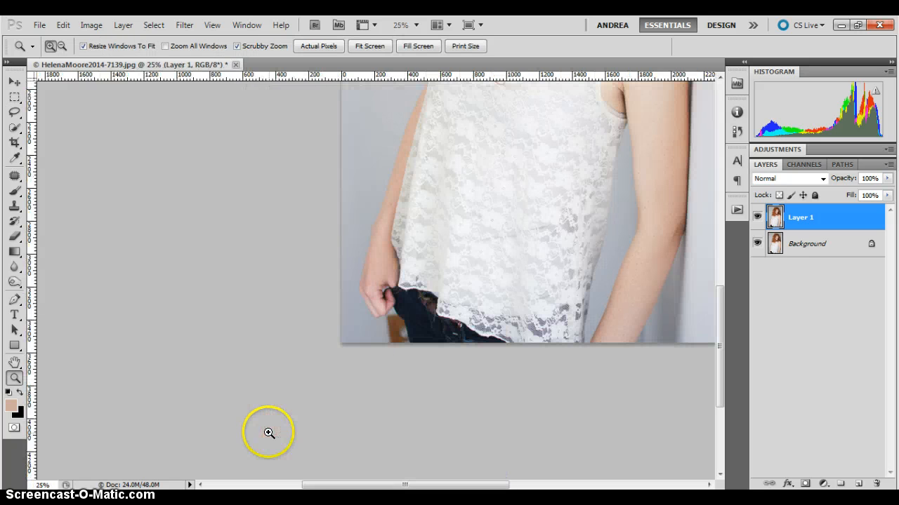
pyautogui.click(398, 338)
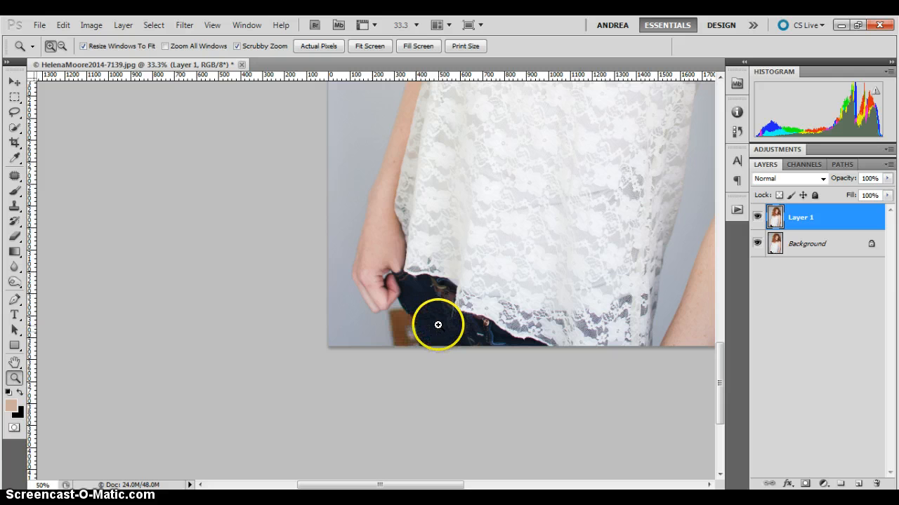
pyautogui.click(438, 325)
pyautogui.click(438, 325)
pyautogui.press('m')
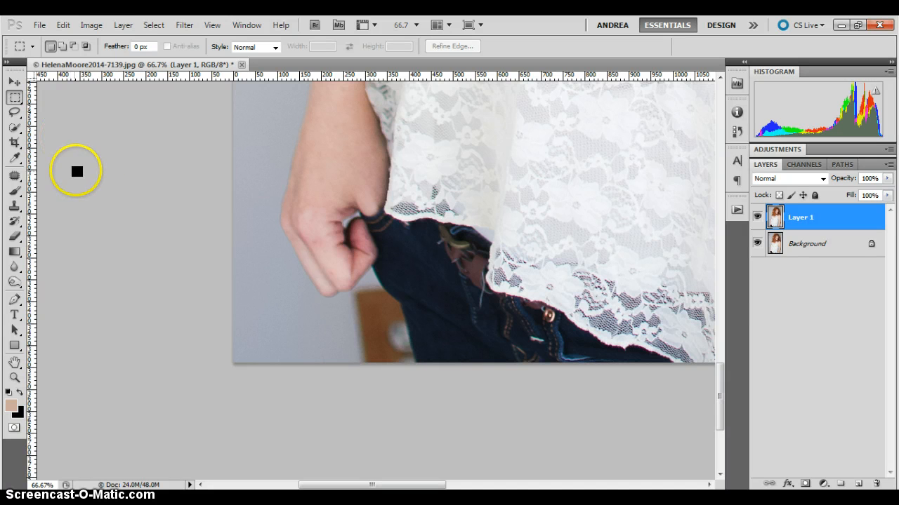
pyautogui.click(15, 114)
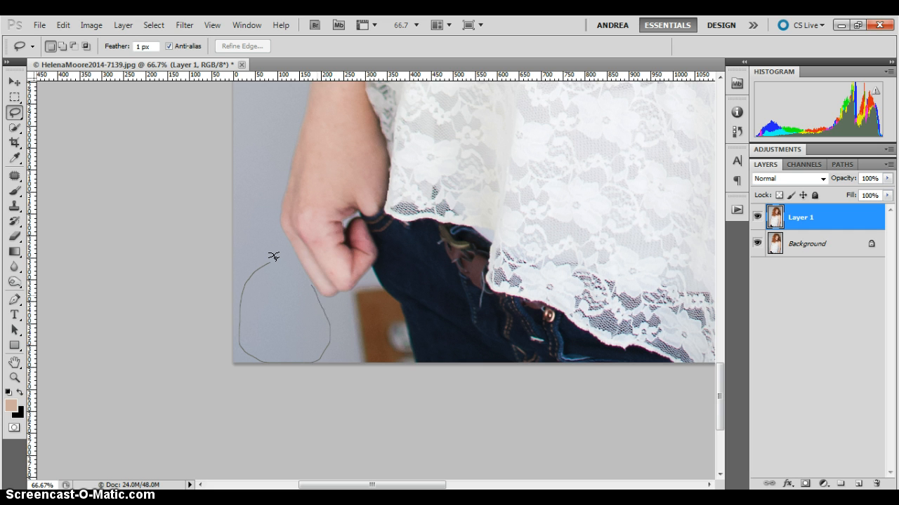
pyautogui.moveTo(273, 256); pyautogui.dragTo(274, 259)
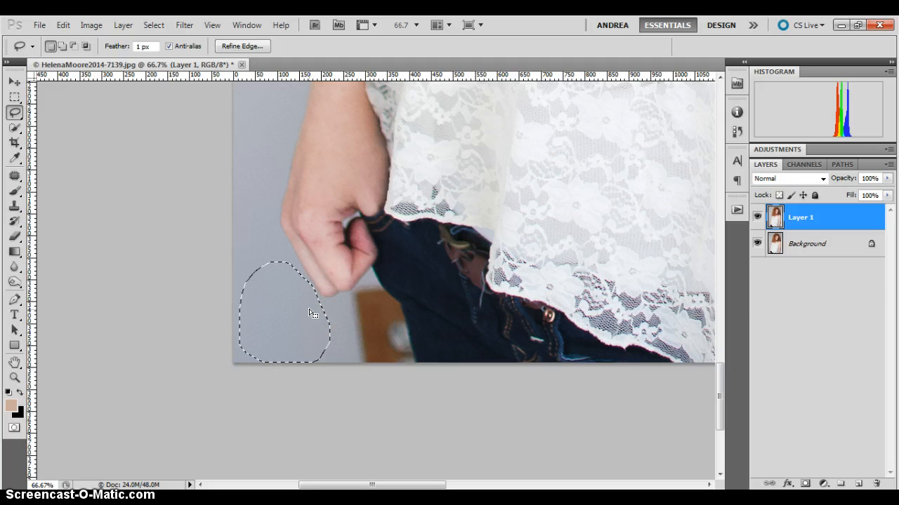
pyautogui.hotkey('ctrl', 'j')
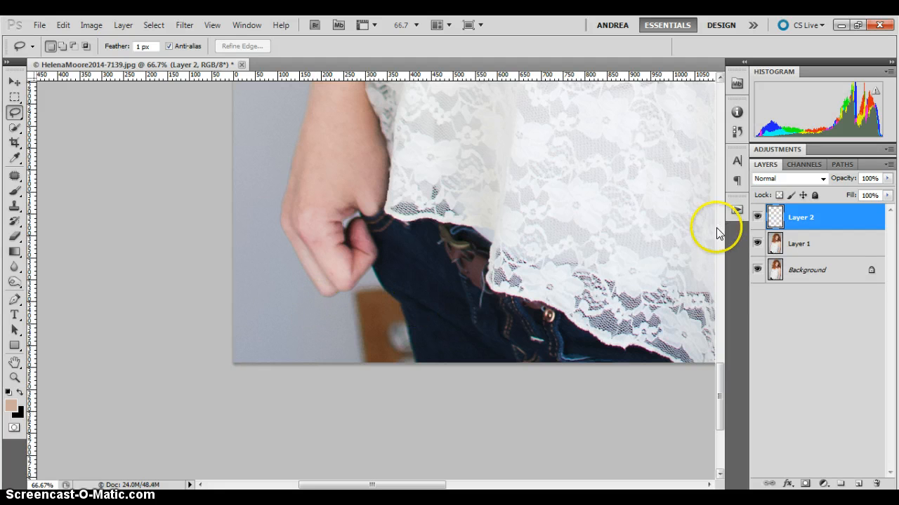
# Hide Layer 1 and the Background to view the copied wall patch alone, and show both layers again.
pyautogui.click(757, 243)
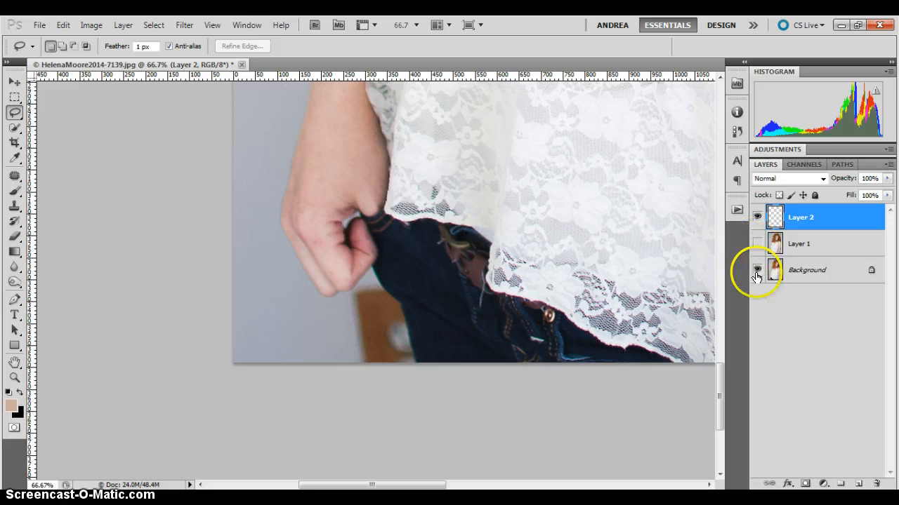
pyautogui.click(756, 270)
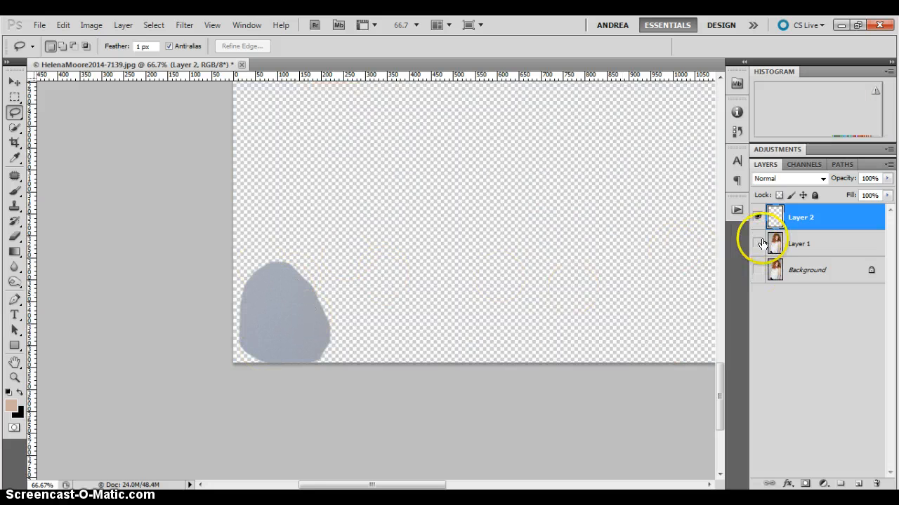
pyautogui.click(757, 243)
pyautogui.click(757, 269)
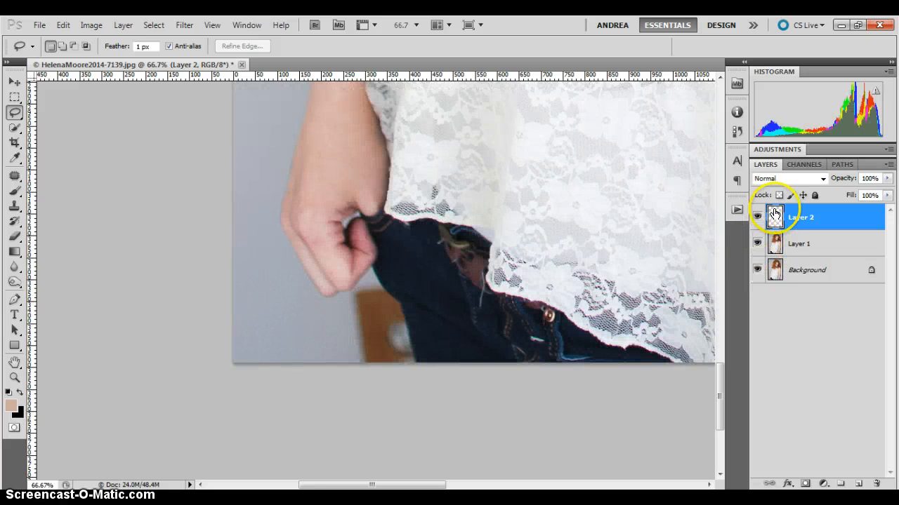
# Move the wall patch over the brown object beside the jeans and scale it proportionally to about 160% to cover it.
pyautogui.click(12, 84)
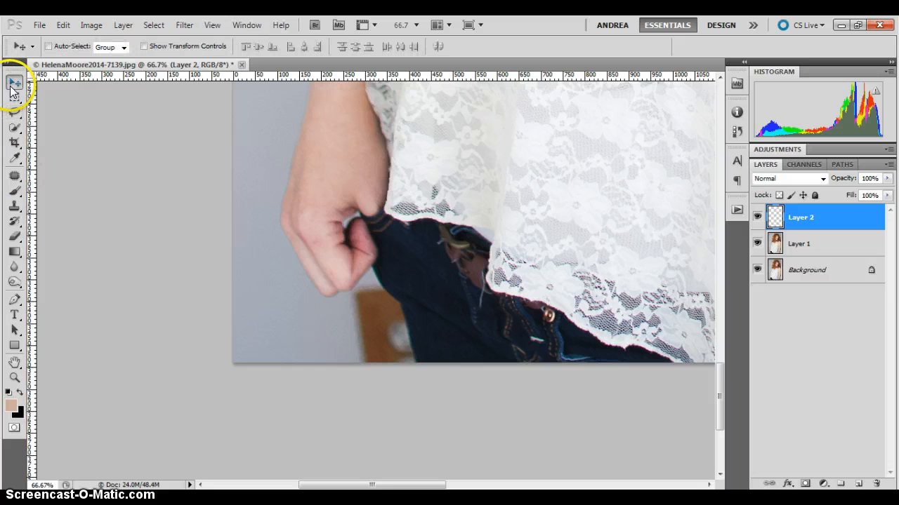
pyautogui.moveTo(273, 287); pyautogui.dragTo(294, 322)
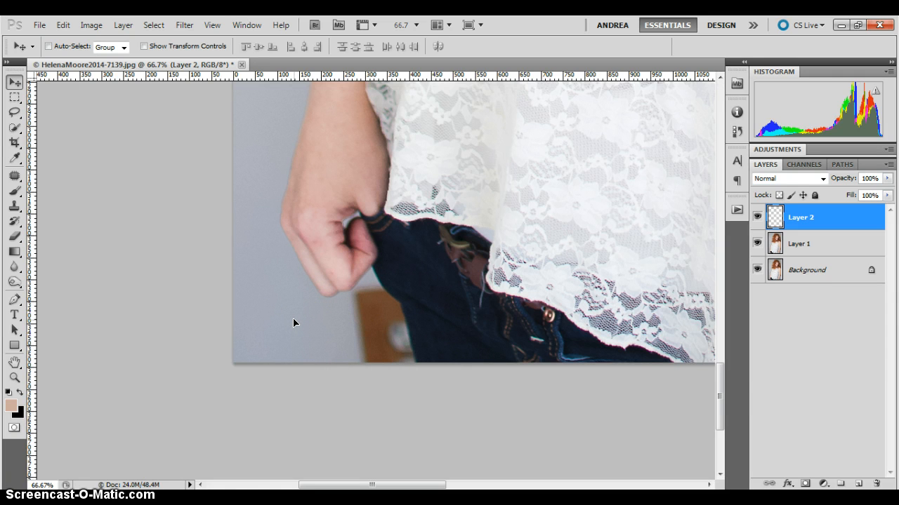
pyautogui.hotkey('ctrl', 't')
pyautogui.click(327, 323)
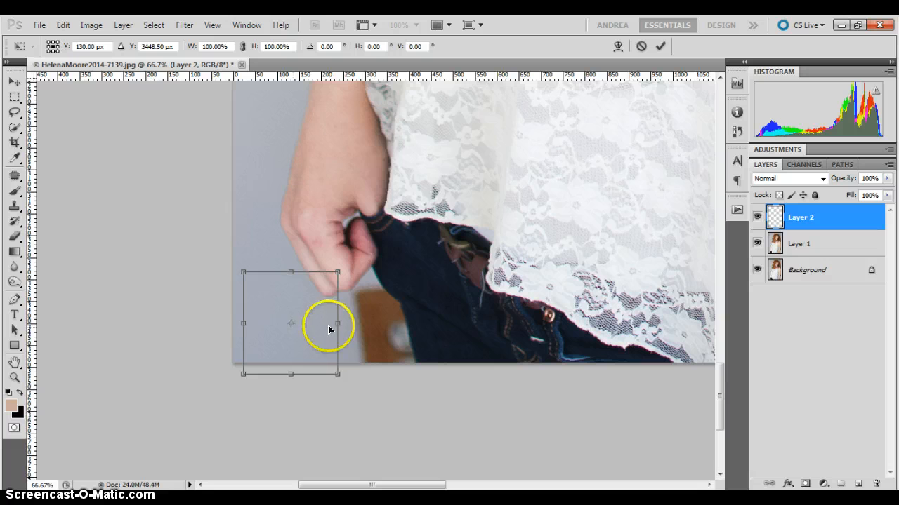
pyautogui.moveTo(338, 273); pyautogui.dragTo(412, 228)
pyautogui.moveTo(361, 301); pyautogui.dragTo(375, 305)
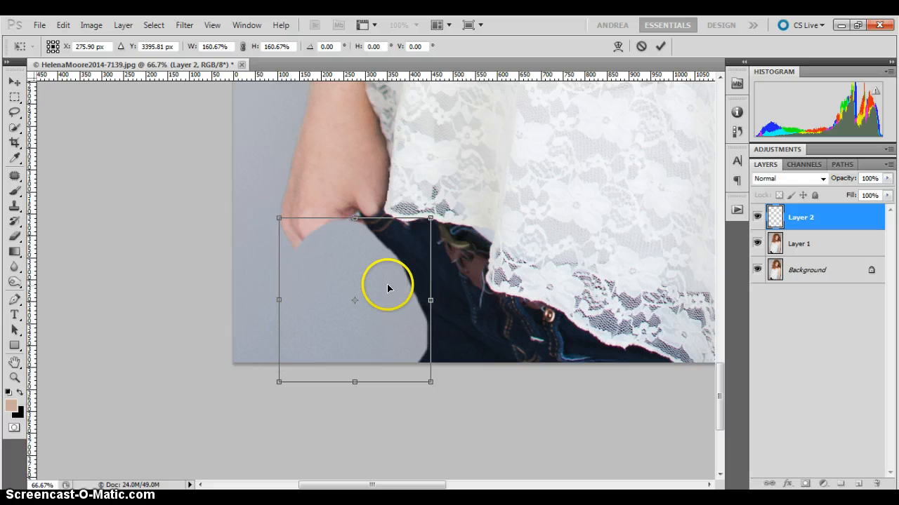
pyautogui.press('Return')
pyautogui.hotkey('ctrl', 'z')
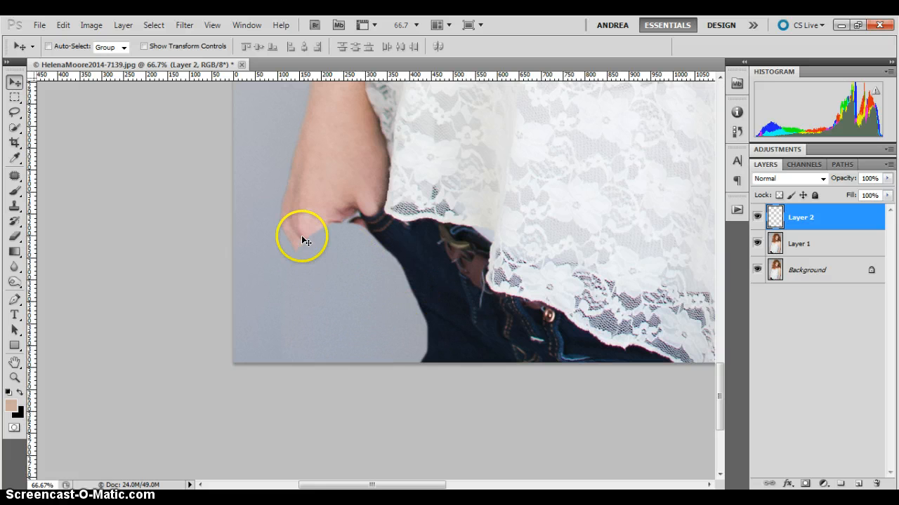
pyautogui.moveTo(320, 244); pyautogui.dragTo(344, 288)
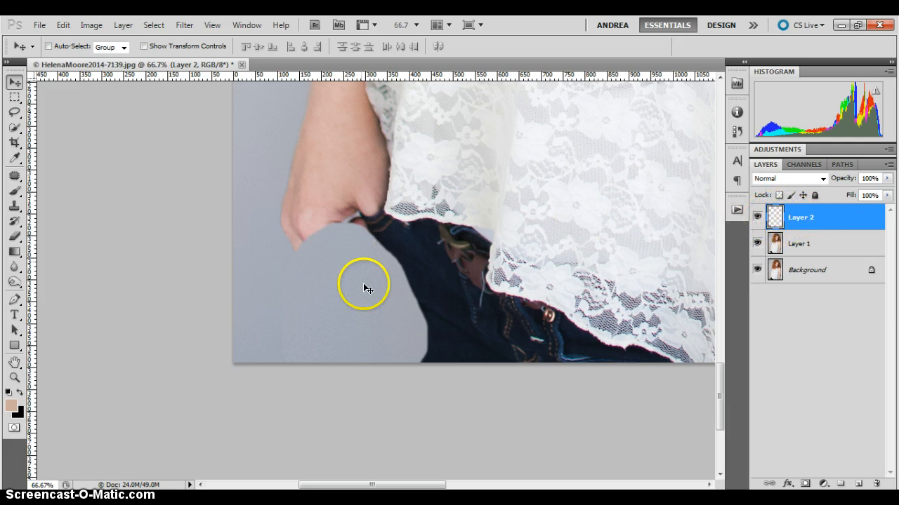
# Add a layer mask to Layer 2 and set up the Brush tool with a black foreground at 100% opacity.
pyautogui.click(805, 484)
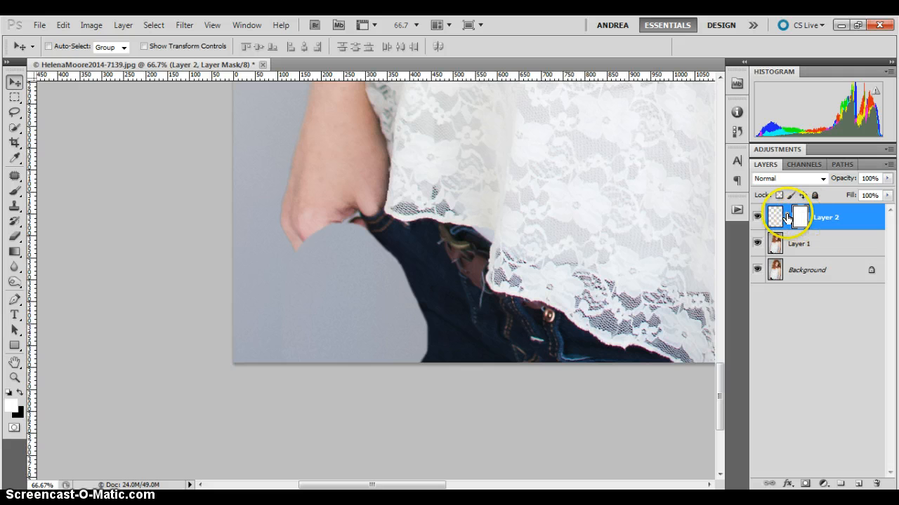
pyautogui.click(14, 190)
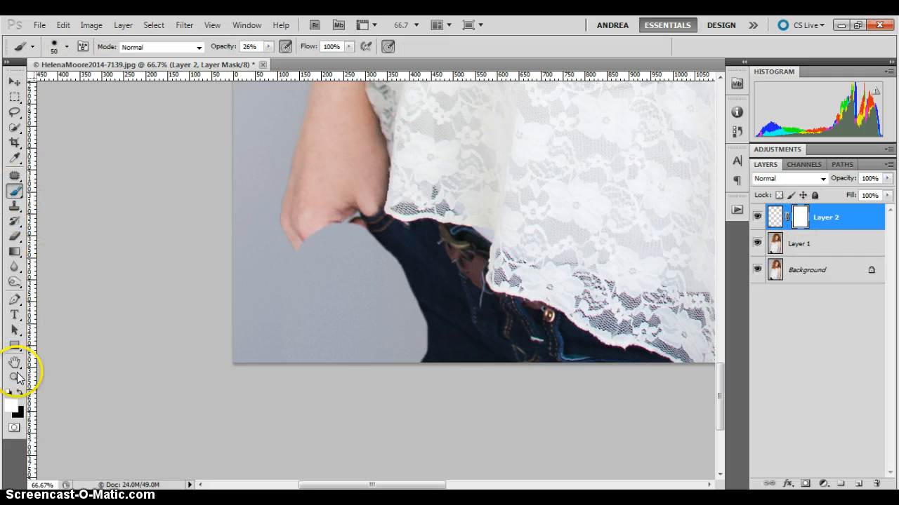
pyautogui.click(20, 394)
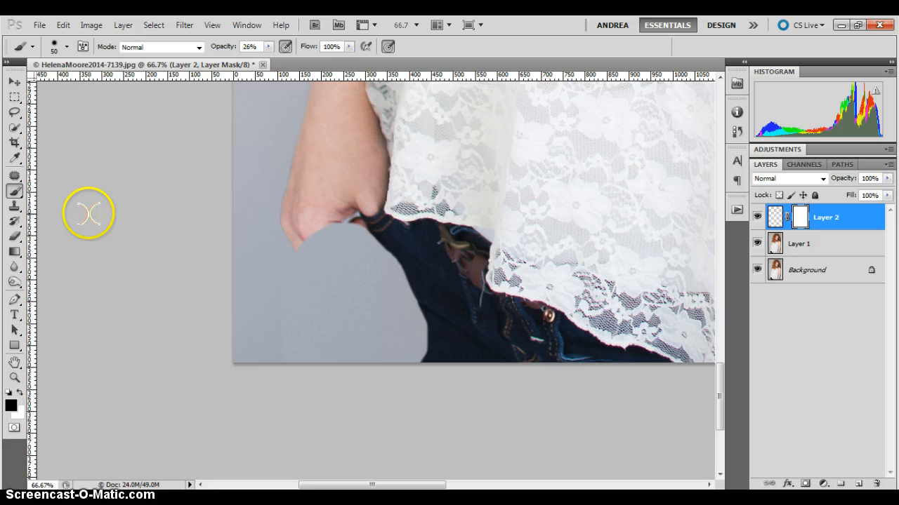
pyautogui.click(268, 46)
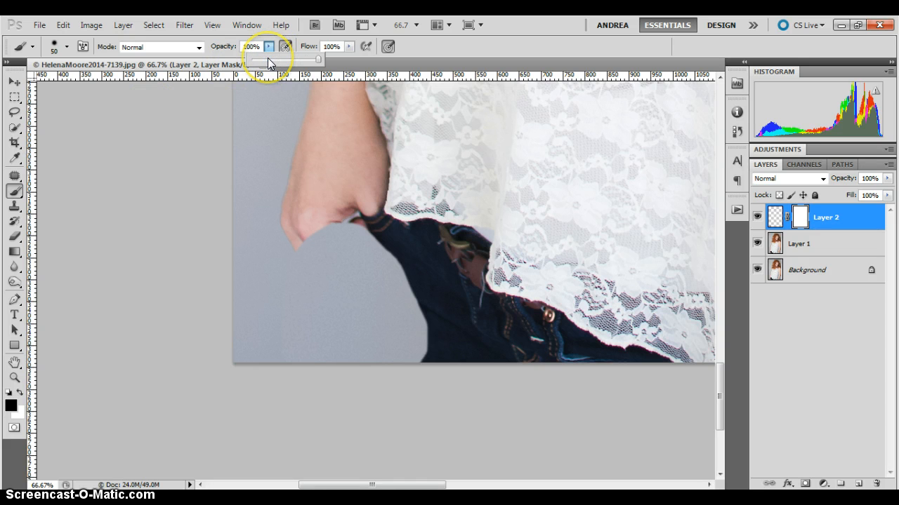
pyautogui.click(11, 405)
pyautogui.click(876, 144)
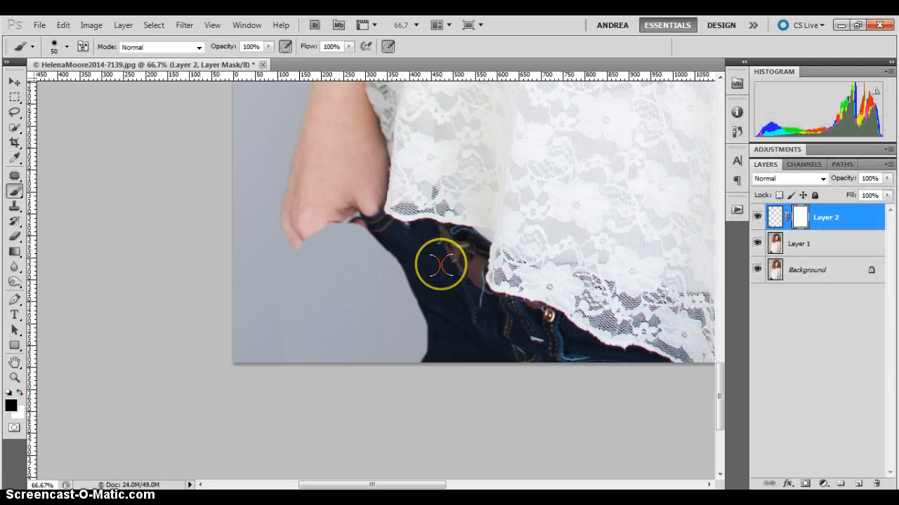
# Try painting Layer 2's mask with mid-grey (#8d8989) over the covered fingers and the edge of the jeans.
pyautogui.moveTo(371, 190)
pyautogui.mouseDown()
pyautogui.moveTo(353, 212)
pyautogui.moveTo(321, 207)
pyautogui.moveTo(308, 234)
pyautogui.moveTo(327, 217)
pyautogui.moveTo(368, 225)
pyautogui.moveTo(396, 271)
pyautogui.moveTo(356, 205)
pyautogui.moveTo(331, 211)
pyautogui.mouseUp()
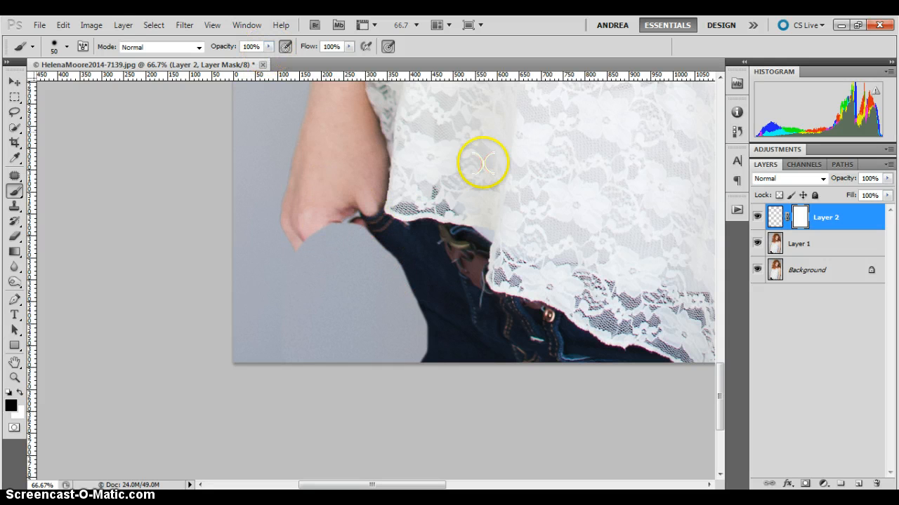
pyautogui.click(10, 404)
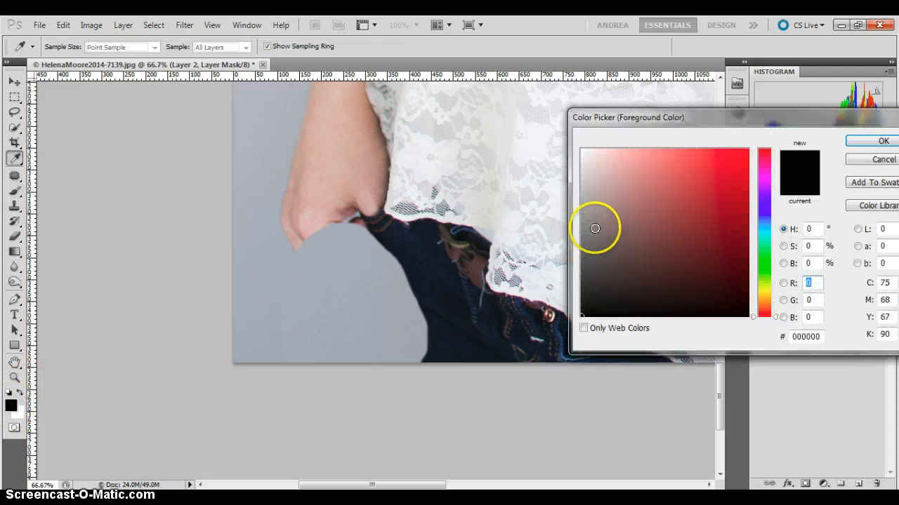
pyautogui.click(648, 209)
pyautogui.click(878, 140)
pyautogui.moveTo(457, 239); pyautogui.dragTo(360, 235)
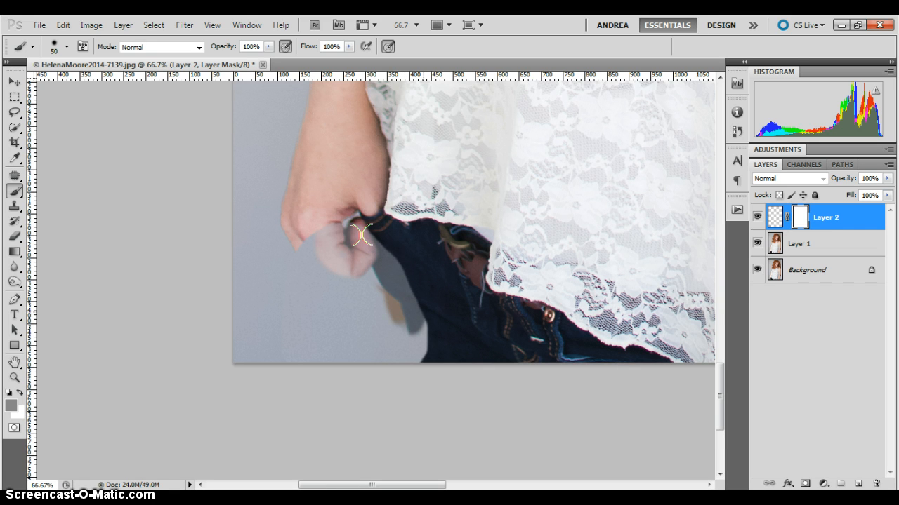
pyautogui.moveTo(420, 295)
pyautogui.mouseDown()
pyautogui.moveTo(280, 239)
pyautogui.moveTo(329, 220)
pyautogui.moveTo(362, 264)
pyautogui.mouseUp()
# Try painting Layer 2's mask with black (#000000) over the covered fingers and the waistband.
pyautogui.click(11, 406)
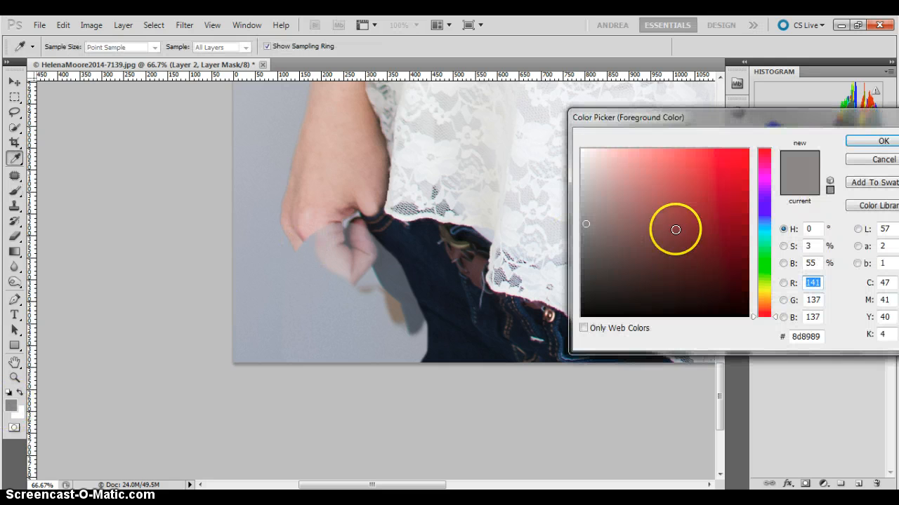
pyautogui.click(588, 315)
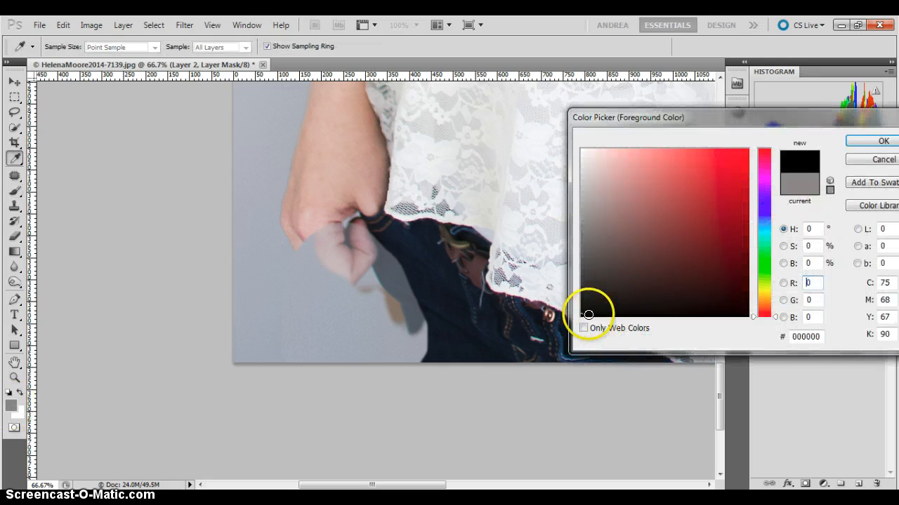
pyautogui.click(888, 144)
pyautogui.moveTo(332, 210)
pyautogui.mouseDown()
pyautogui.moveTo(321, 216)
pyautogui.moveTo(337, 222)
pyautogui.mouseUp()
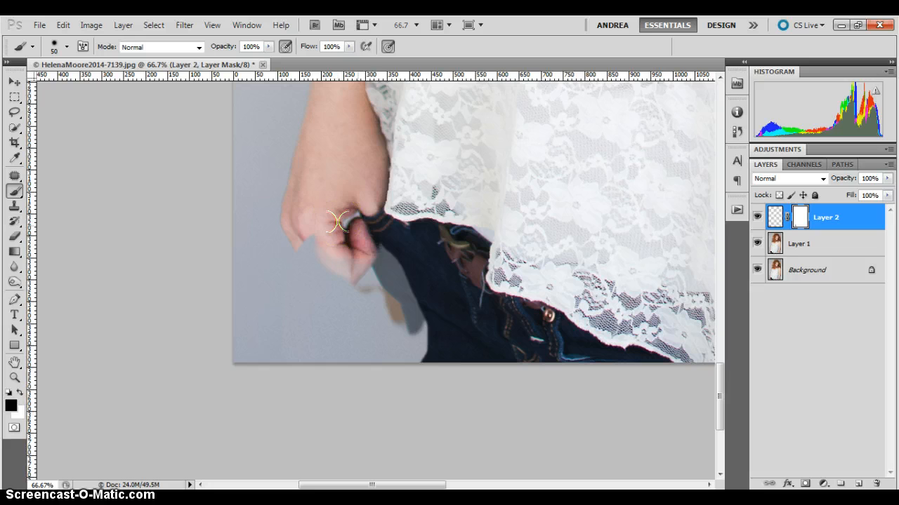
pyautogui.click(390, 240)
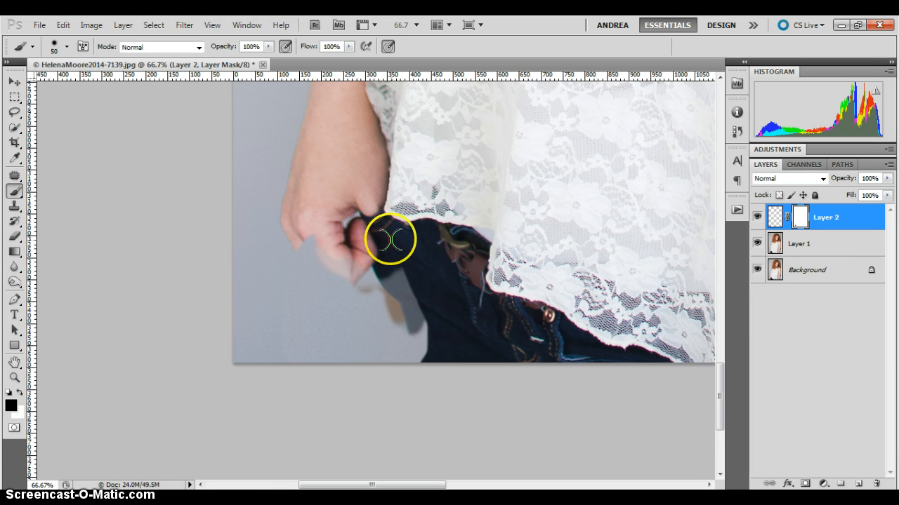
# Undo the trial grey and black brush strokes on Layer 2's mask.
pyautogui.hotkey('ctrl', 'z')
pyautogui.hotkey('ctrl', 'z')
pyautogui.hotkey('ctrl', 'z')
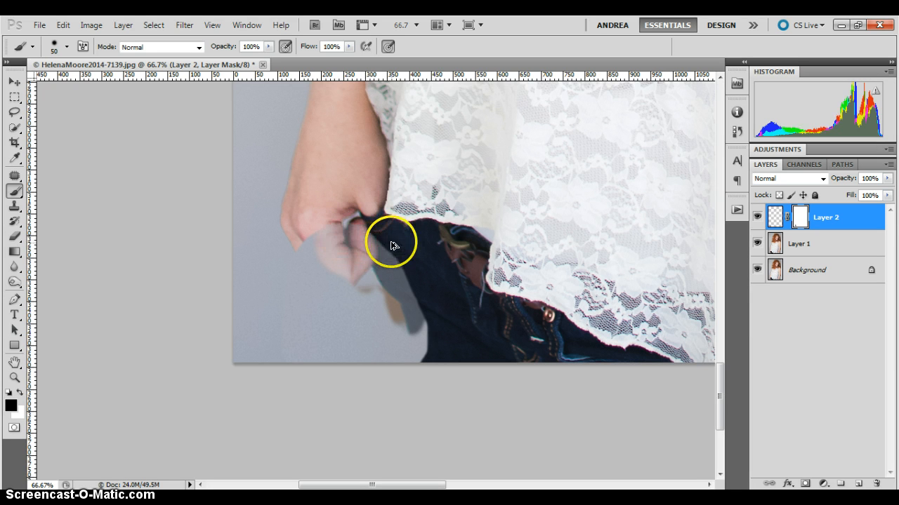
pyautogui.hotkey('ctrl', 'z')
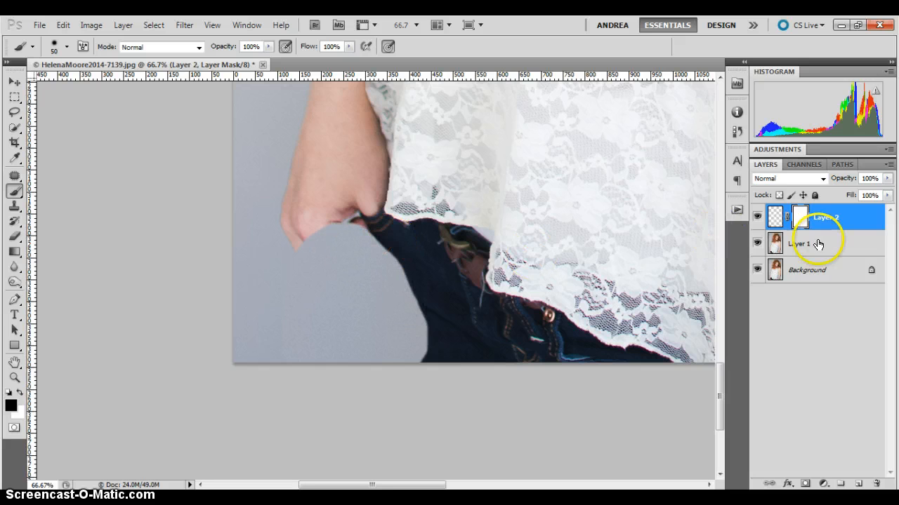
# Make Layer 2's mask the active target and set the 50 px brush's hardness to 62%.
pyautogui.click(775, 222)
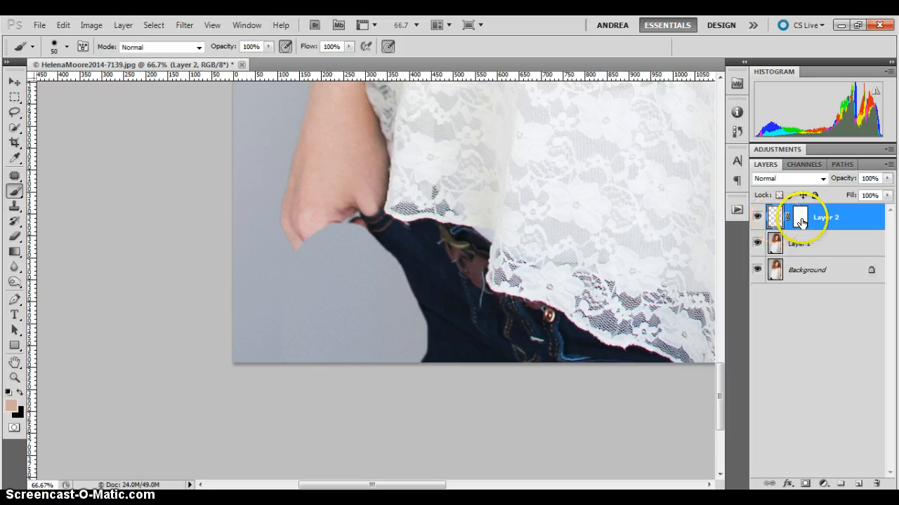
pyautogui.click(801, 222)
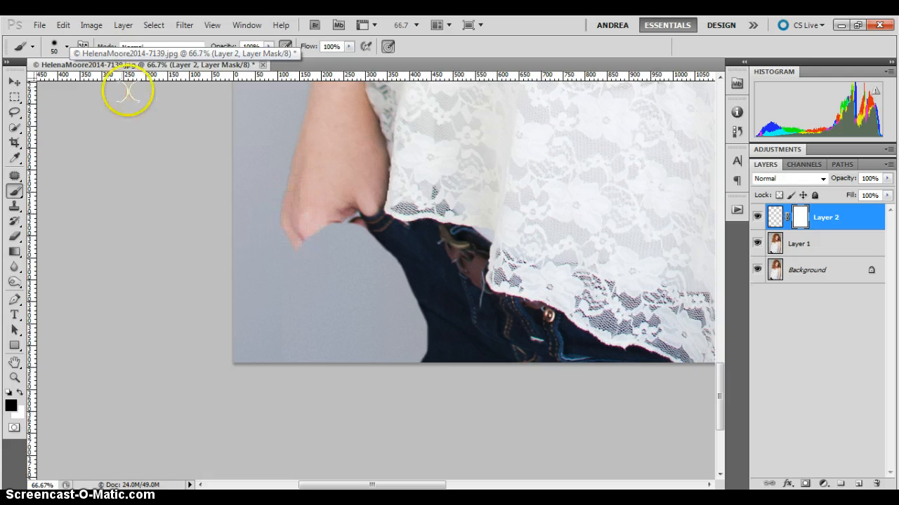
pyautogui.click(67, 47)
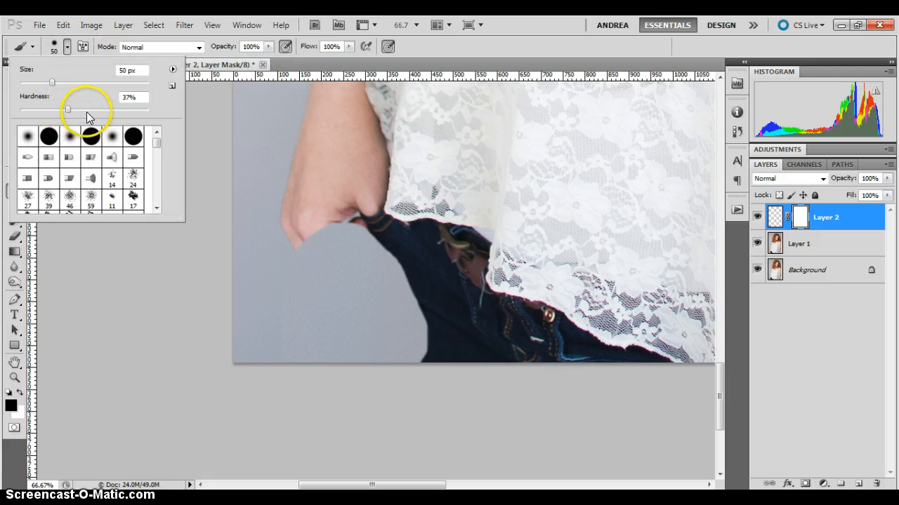
pyautogui.press('Up')
pyautogui.press('Up')
pyautogui.press('Up')
pyautogui.press('Up')
pyautogui.press('Up')
pyautogui.press('Up')
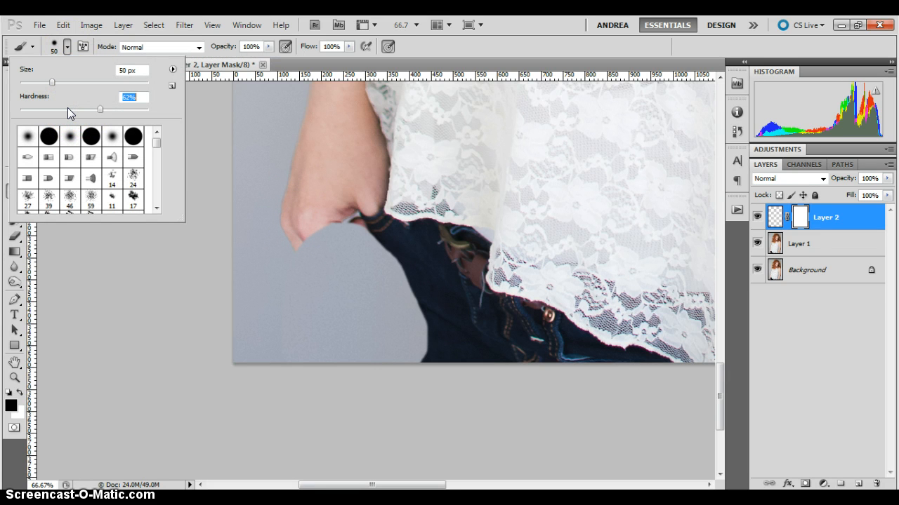
pyautogui.click(66, 48)
# Lower Layer 2's opacity to 70% so the hand and jeans beneath the patch show through.
pyautogui.moveTo(366, 203); pyautogui.dragTo(371, 251)
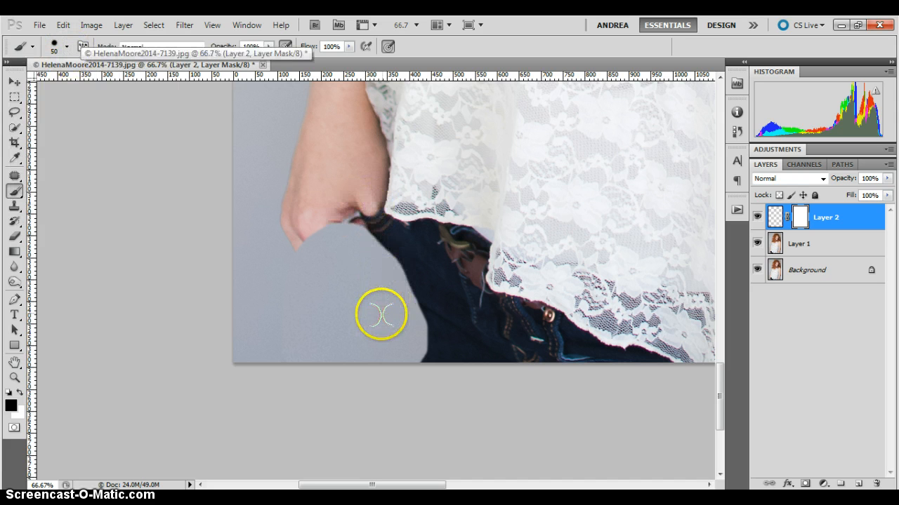
pyautogui.press('z')
pyautogui.click(372, 311)
pyautogui.press('b')
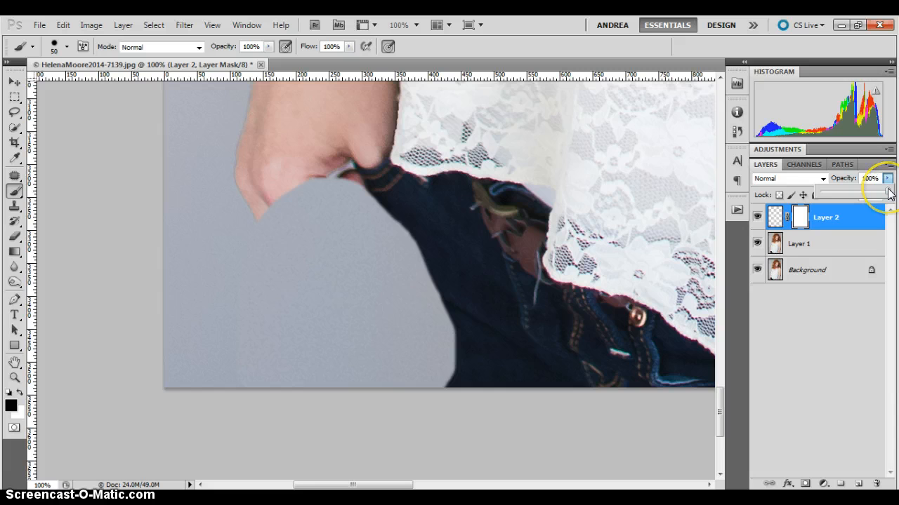
pyautogui.moveTo(877, 191); pyautogui.dragTo(870, 191)
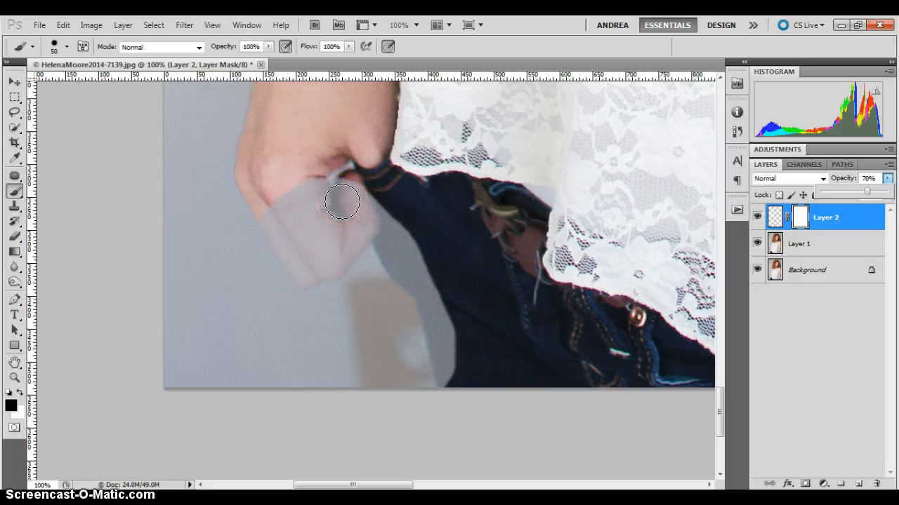
# Paint black on Layer 2's mask over the covered fingers and jeans edge, and restore the layer's opacity to 100%.
pyautogui.moveTo(270, 188); pyautogui.dragTo(270, 196)
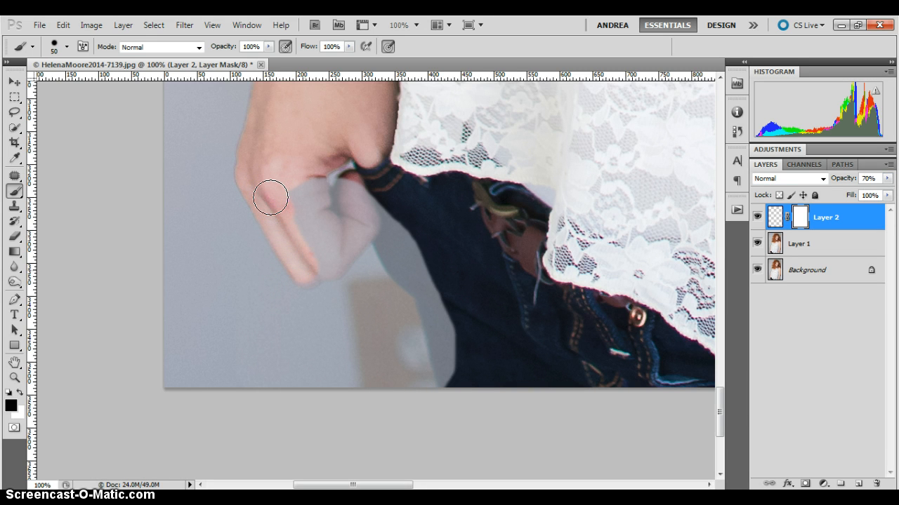
pyautogui.moveTo(302, 267)
pyautogui.mouseDown()
pyautogui.moveTo(354, 235)
pyautogui.moveTo(359, 193)
pyautogui.moveTo(348, 175)
pyautogui.moveTo(313, 183)
pyautogui.moveTo(302, 234)
pyautogui.moveTo(337, 193)
pyautogui.moveTo(337, 218)
pyautogui.moveTo(335, 193)
pyautogui.moveTo(383, 183)
pyautogui.moveTo(396, 253)
pyautogui.moveTo(420, 276)
pyautogui.moveTo(410, 230)
pyautogui.moveTo(427, 273)
pyautogui.moveTo(434, 297)
pyautogui.moveTo(419, 278)
pyautogui.moveTo(448, 340)
pyautogui.moveTo(451, 389)
pyautogui.moveTo(442, 306)
pyautogui.moveTo(461, 385)
pyautogui.moveTo(443, 297)
pyautogui.moveTo(391, 241)
pyautogui.mouseUp()
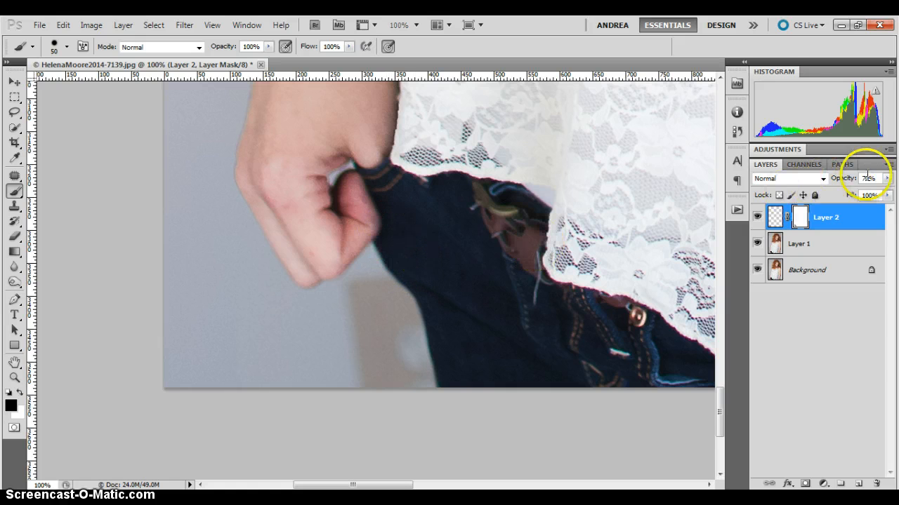
pyautogui.click(886, 179)
pyautogui.moveTo(868, 195); pyautogui.dragTo(887, 192)
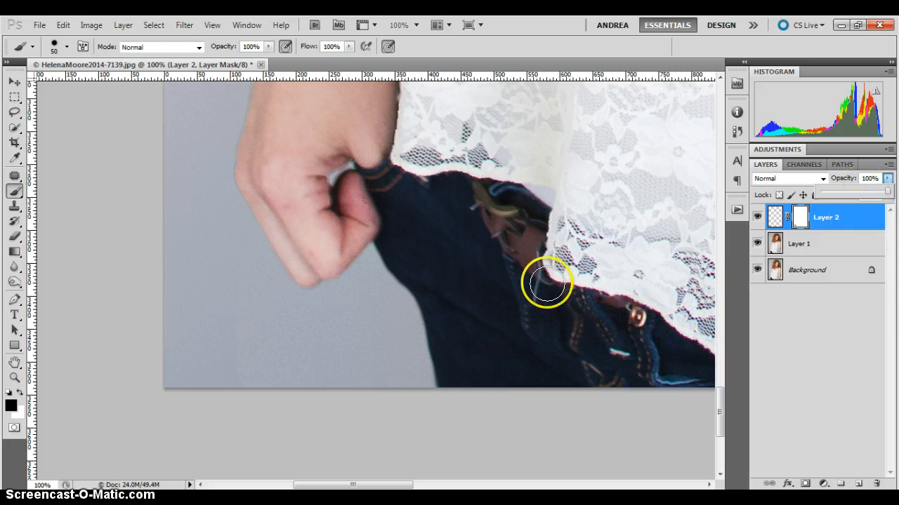
# Examine the masked hand and jeans edge against the whole lower part of the portrait.
pyautogui.press('z')
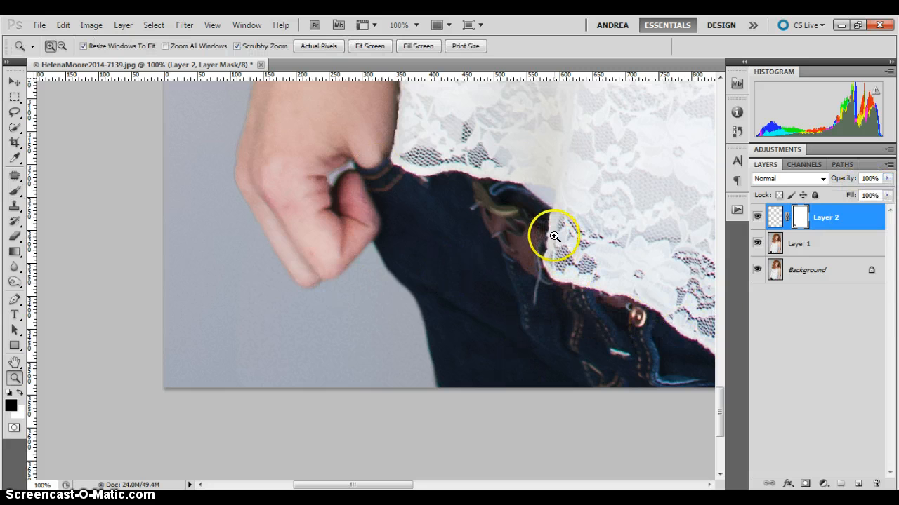
pyautogui.press('b')
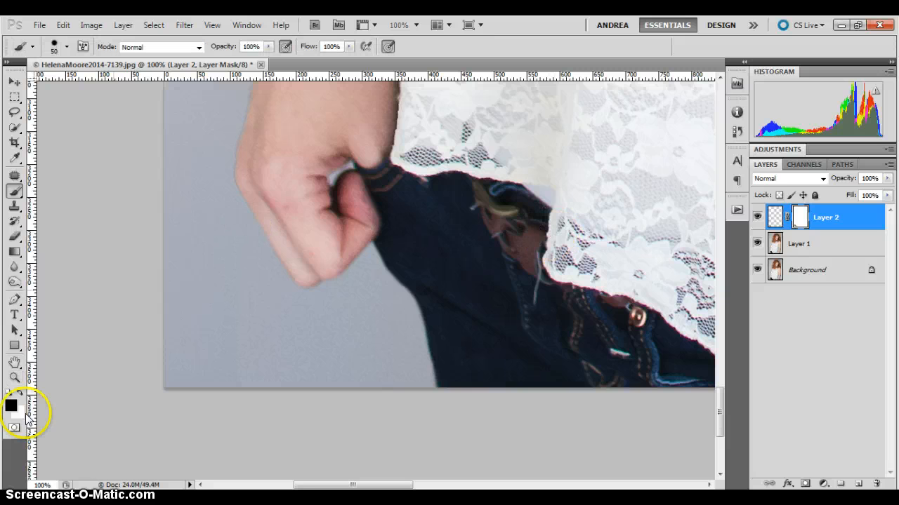
pyautogui.click(14, 379)
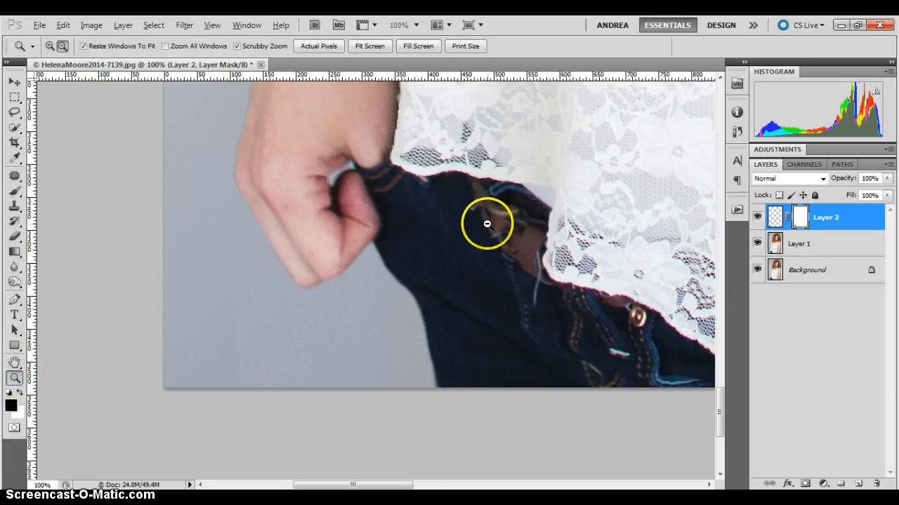
pyautogui.keyDown('alt'); pyautogui.click(494, 202); pyautogui.keyUp('alt')
pyautogui.keyDown('alt'); pyautogui.click(499, 207); pyautogui.keyUp('alt')
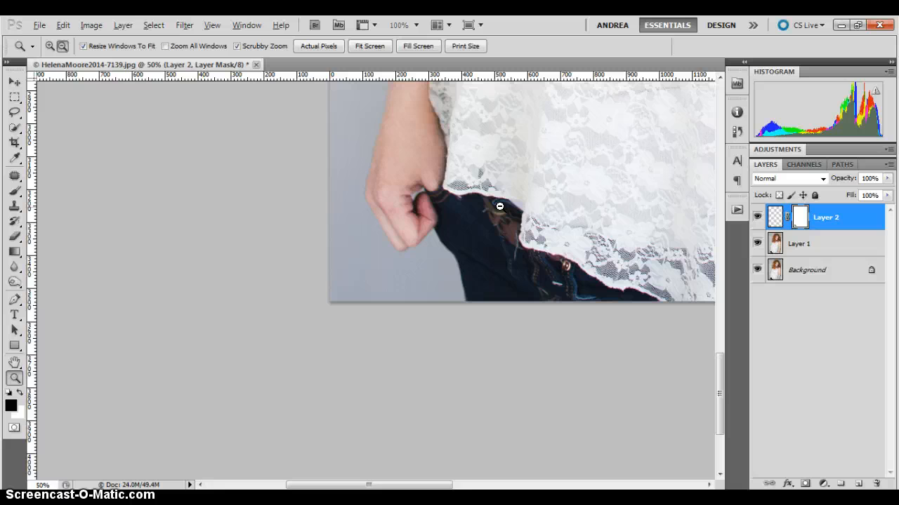
pyautogui.keyDown('alt'); pyautogui.click(499, 207); pyautogui.keyUp('alt')
pyautogui.moveTo(534, 188); pyautogui.dragTo(420, 328)
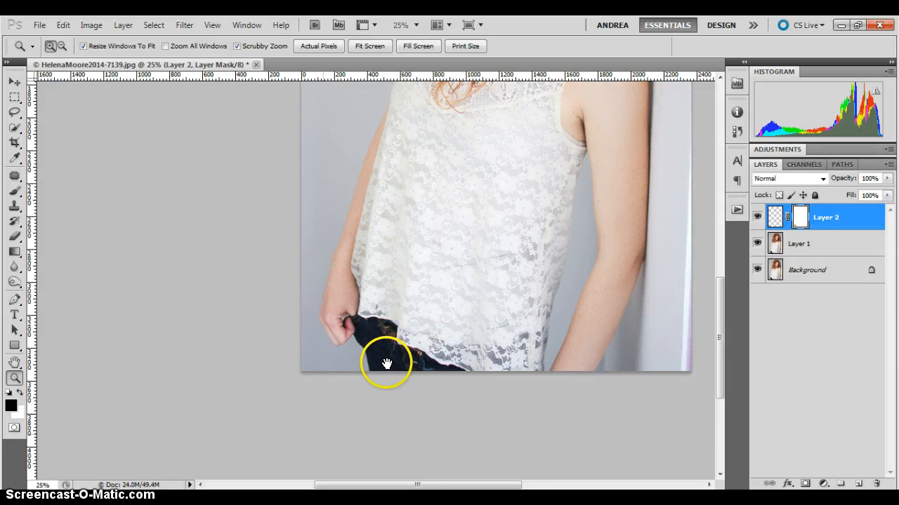
pyautogui.moveTo(386, 364); pyautogui.dragTo(374, 371)
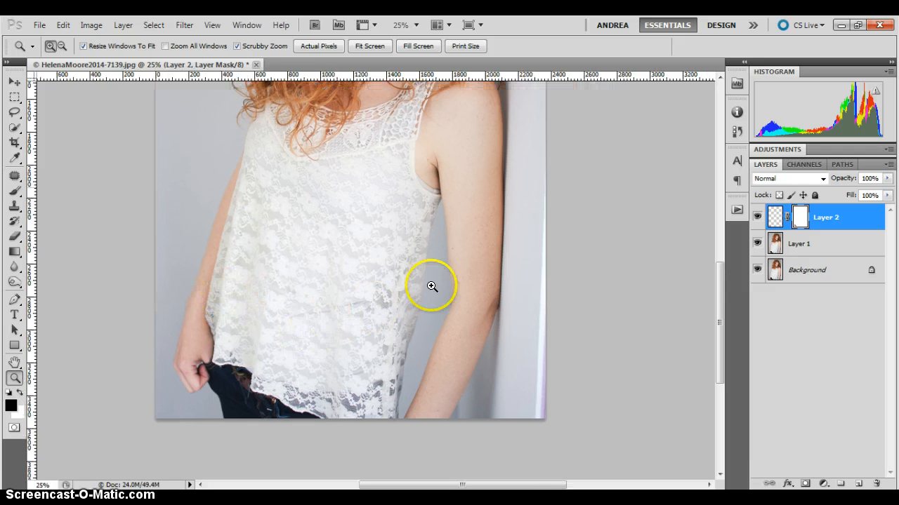
# Flatten the image and duplicate the Background layer for retouching the armpit area.
pyautogui.click(437, 175)
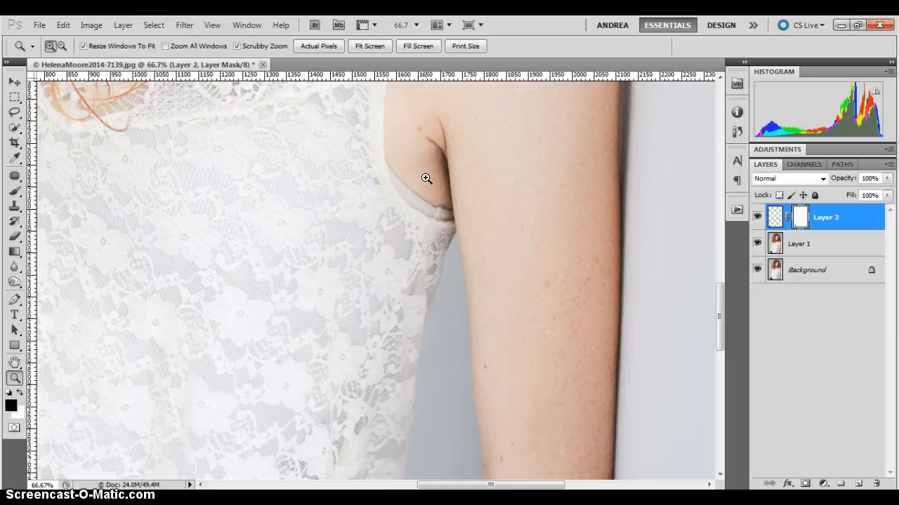
pyautogui.click(426, 178)
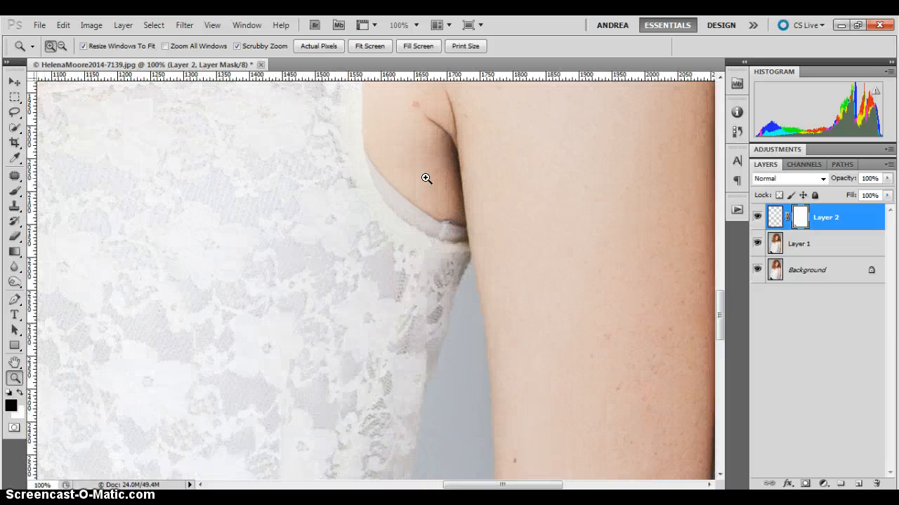
pyautogui.scroll(2, 473, 199)
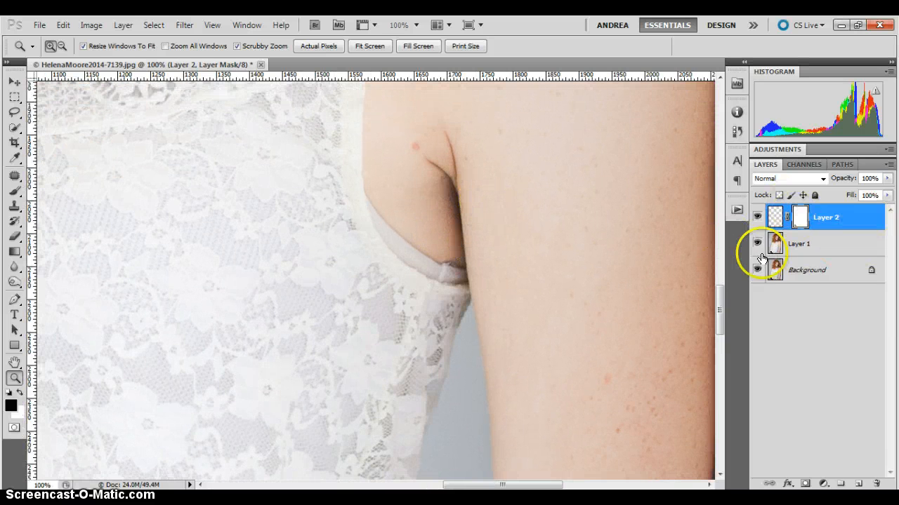
pyautogui.click(123, 25)
pyautogui.click(172, 443)
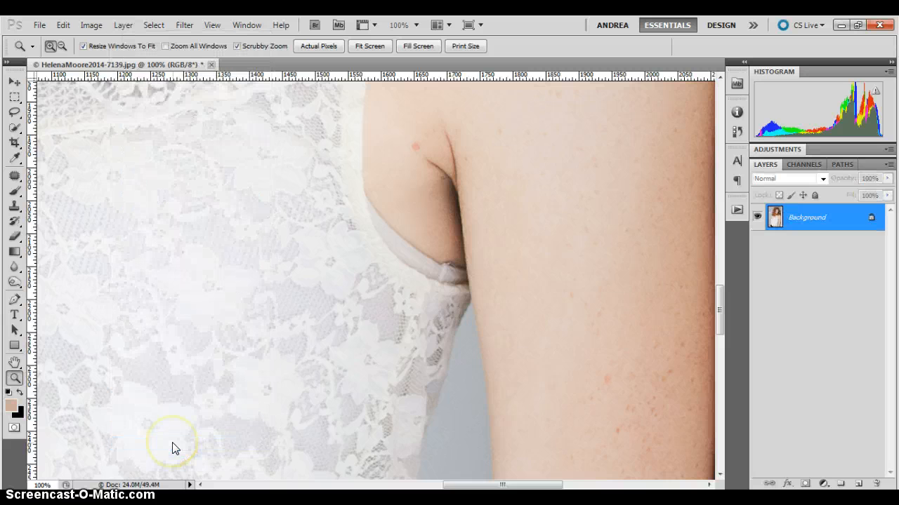
pyautogui.click(546, 301)
pyautogui.hotkey('ctrl', 'j')
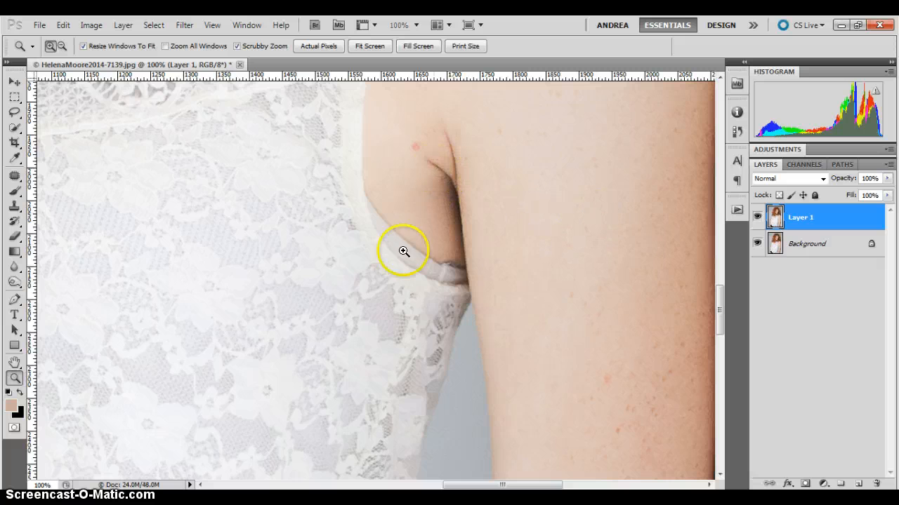
# Clone nearby skin over the visible bra edge inside the armhole with a 20 px Clone Stamp at 25% hardness.
pyautogui.click(14, 205)
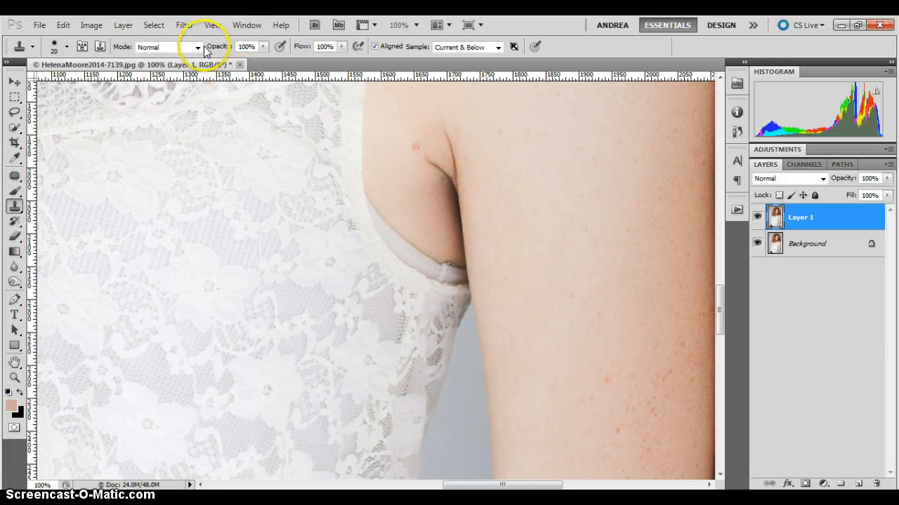
pyautogui.click(67, 47)
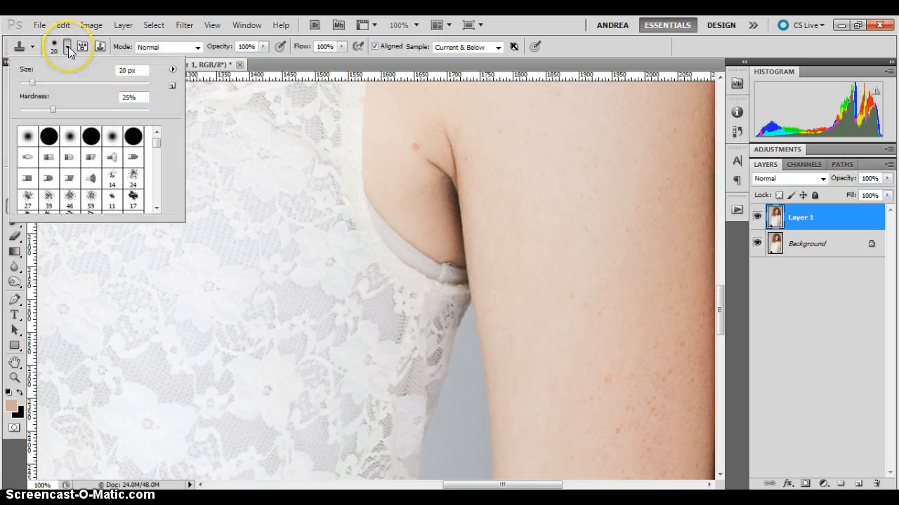
pyautogui.click(68, 47)
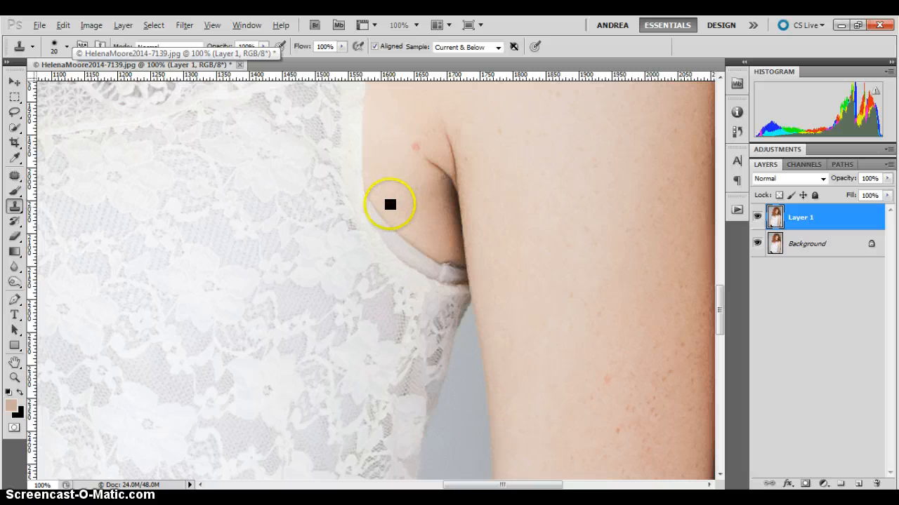
pyautogui.moveTo(390, 226); pyautogui.dragTo(385, 222)
pyautogui.moveTo(389, 225)
pyautogui.mouseDown()
pyautogui.moveTo(440, 264)
pyautogui.moveTo(458, 267)
pyautogui.moveTo(455, 246)
pyautogui.moveTo(457, 267)
pyautogui.mouseUp()
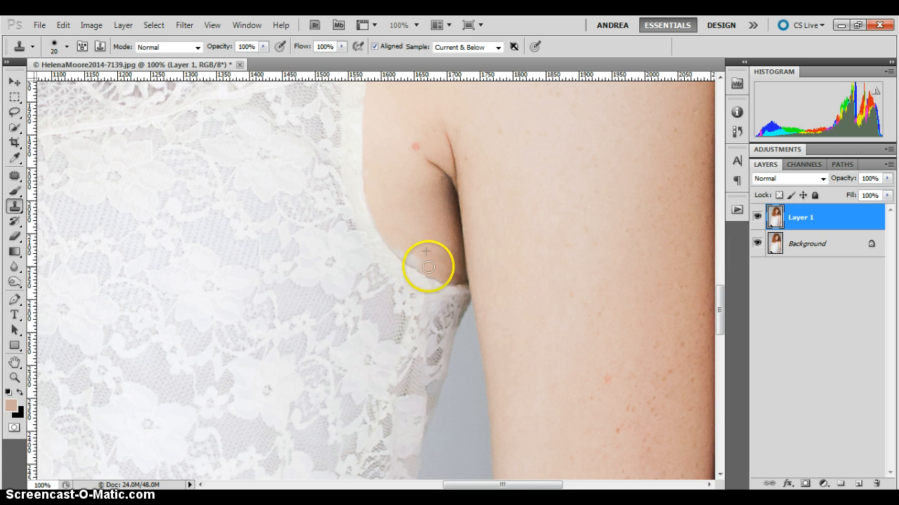
pyautogui.moveTo(429, 267)
pyautogui.mouseDown()
pyautogui.moveTo(393, 235)
pyautogui.moveTo(443, 265)
pyautogui.mouseUp()
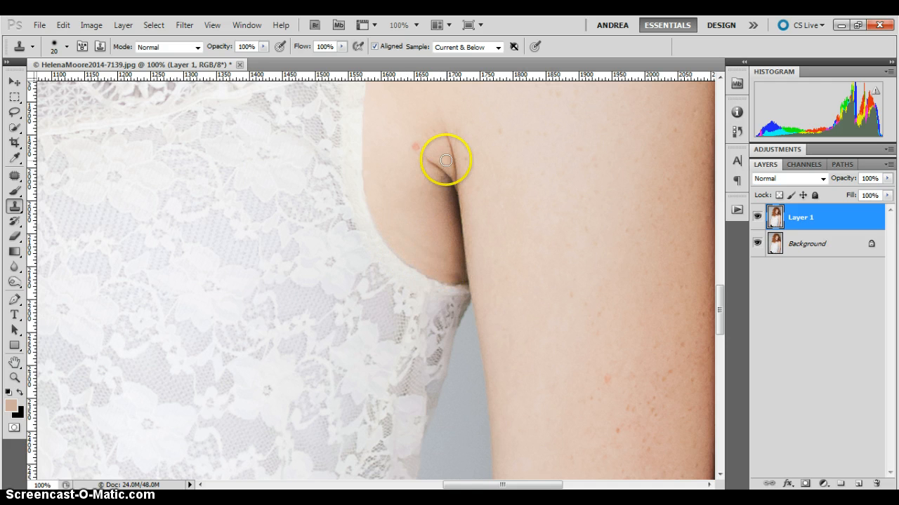
pyautogui.moveTo(446, 160); pyautogui.dragTo(444, 174)
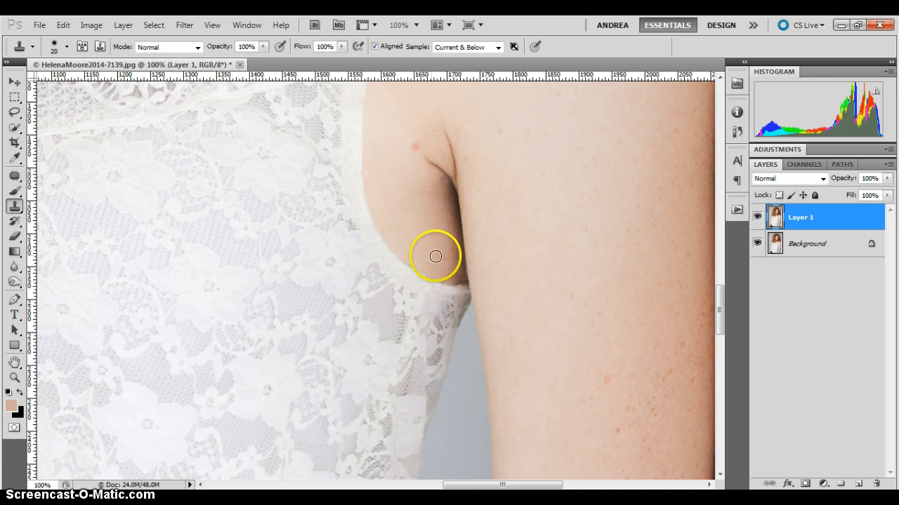
pyautogui.moveTo(435, 256)
pyautogui.mouseDown()
pyautogui.moveTo(450, 280)
pyautogui.moveTo(442, 271)
pyautogui.moveTo(461, 275)
pyautogui.moveTo(397, 231)
pyautogui.moveTo(462, 254)
pyautogui.moveTo(445, 264)
pyautogui.moveTo(393, 249)
pyautogui.mouseUp()
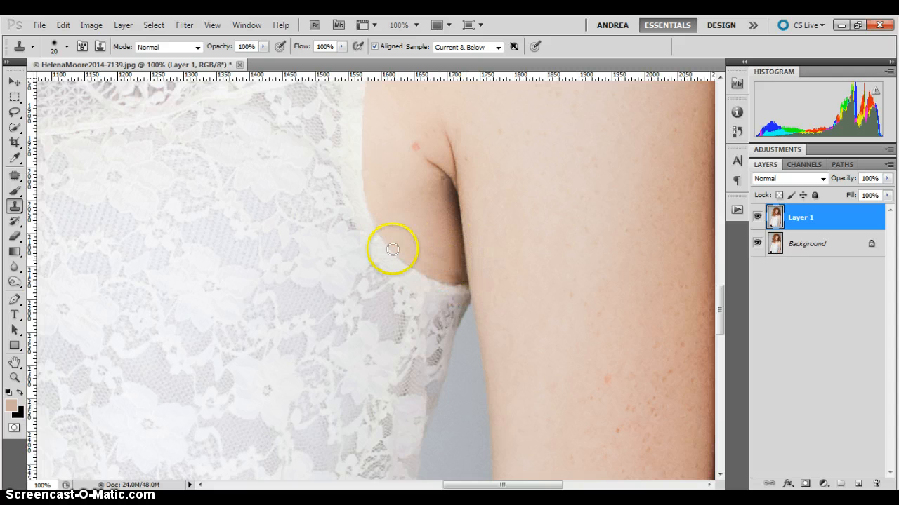
# Patch the cloned strip along the armhole's lower edge with smoother skin from higher up, and clear the selection.
pyautogui.click(15, 175)
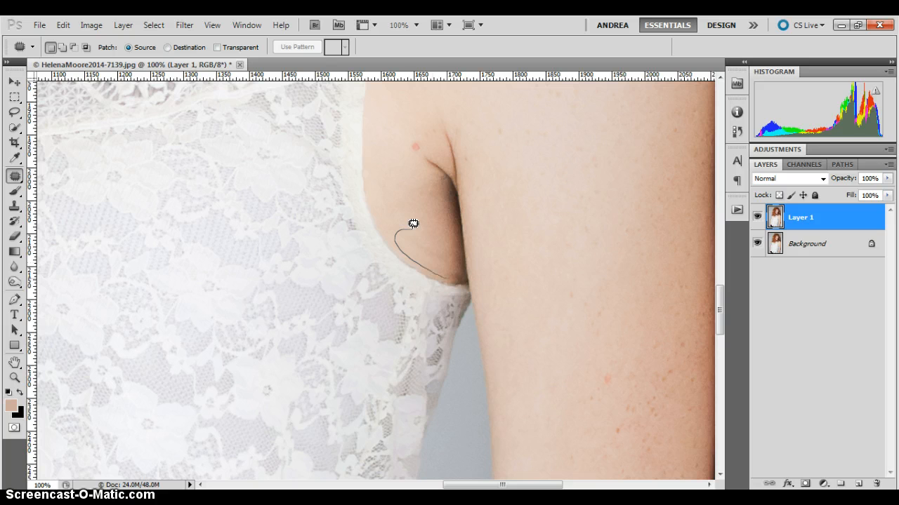
pyautogui.moveTo(423, 257); pyautogui.dragTo(420, 167)
pyautogui.hotkey('ctrl', 'd')
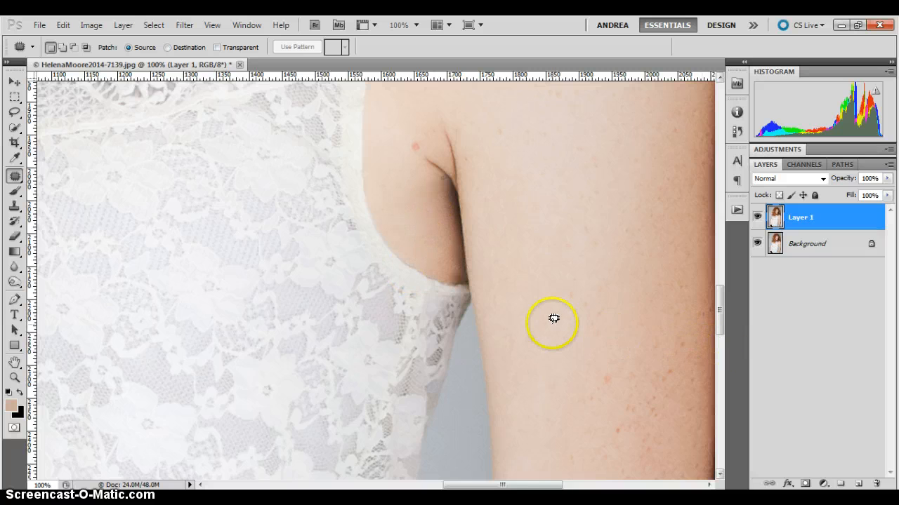
pyautogui.hotkey('ctrl', 'shift', 'd')
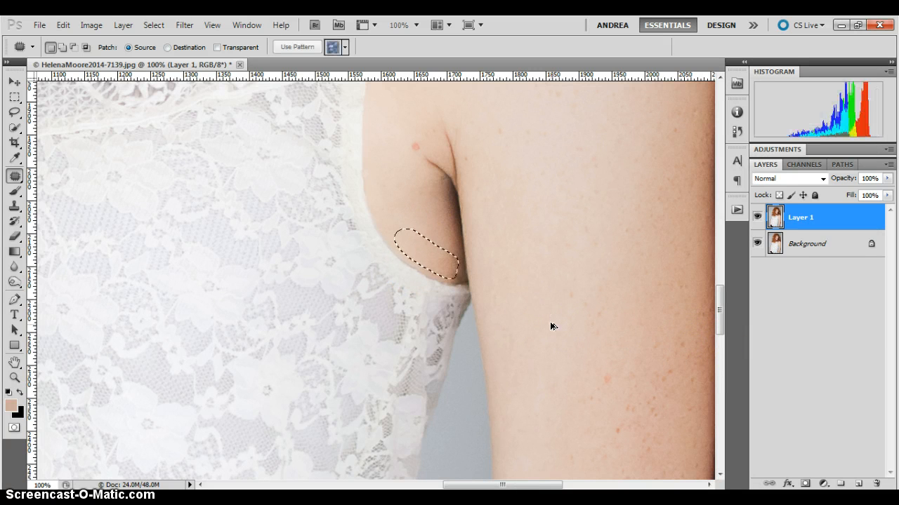
pyautogui.hotkey('ctrl', 'd')
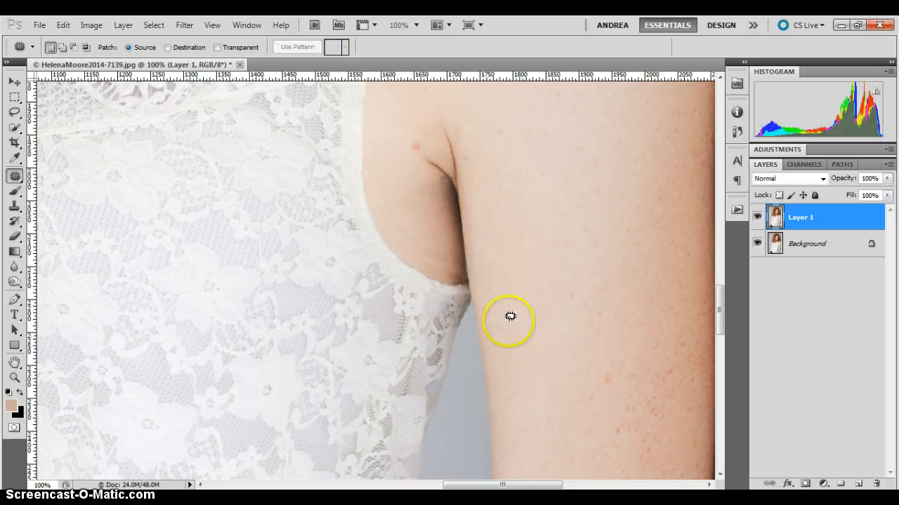
# Set up the 50 px Brush with 50% hardness and 12% opacity.
pyautogui.click(14, 190)
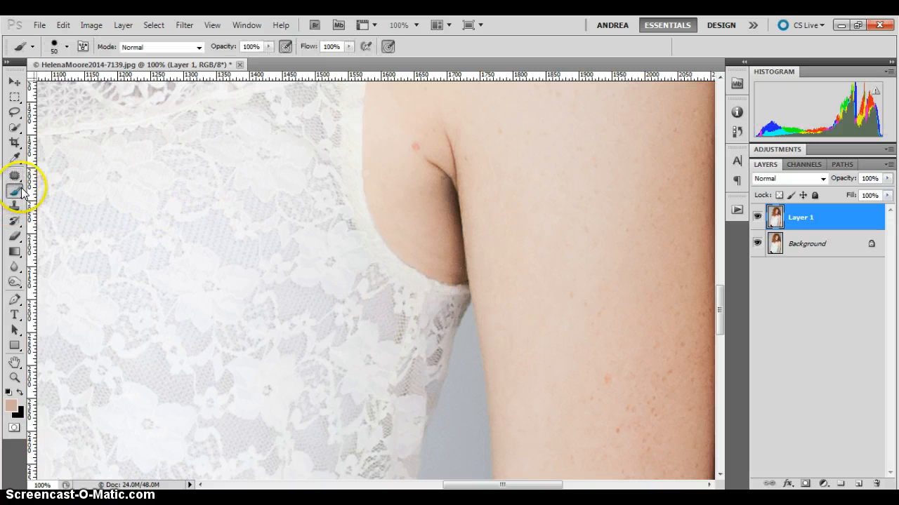
pyautogui.click(65, 48)
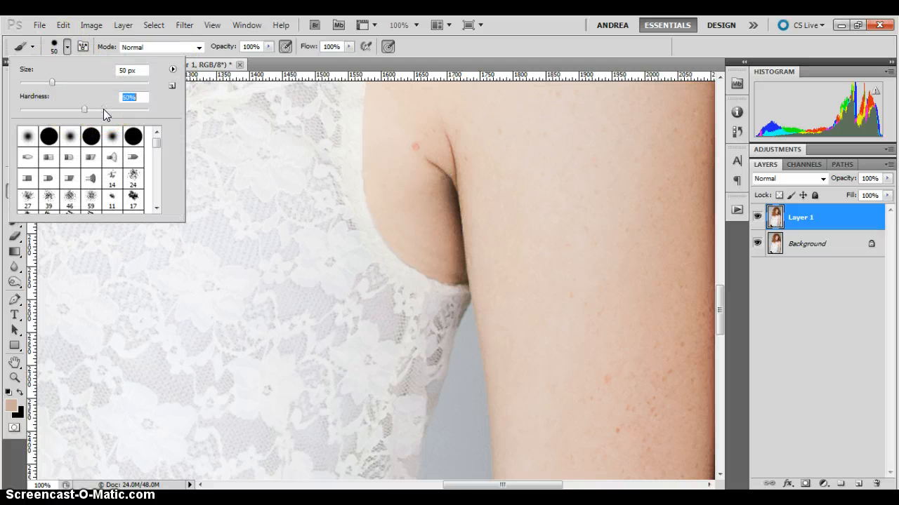
pyautogui.click(67, 47)
pyautogui.click(269, 47)
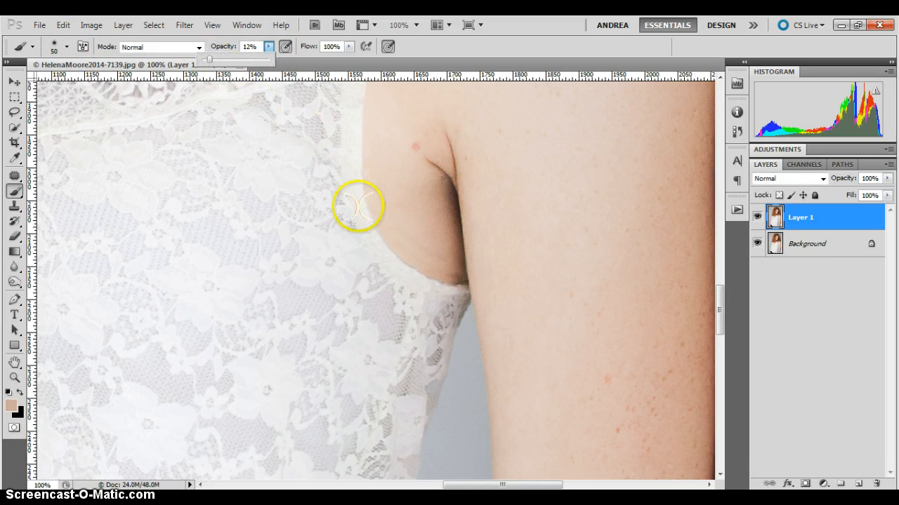
# Add a new layer and blend the skin inside the armhole with soft brush strokes in skin tones sampled nearby.
pyautogui.click(859, 484)
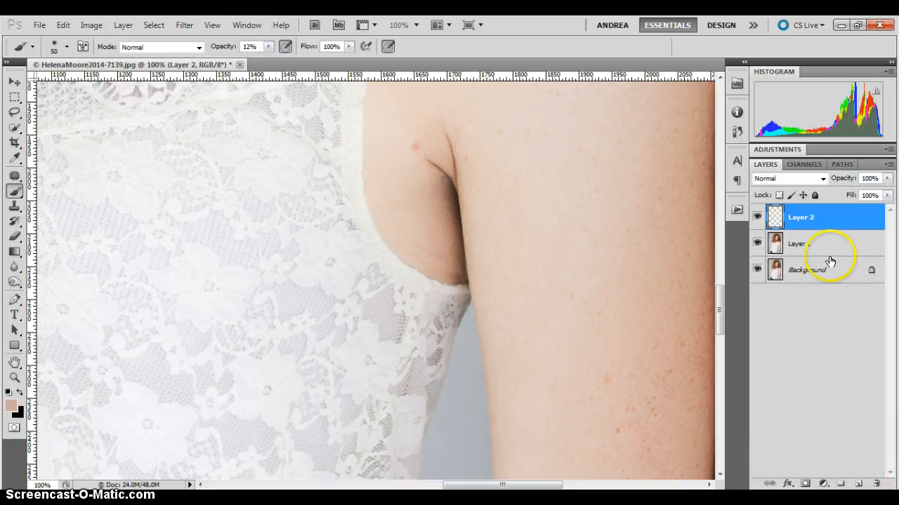
pyautogui.keyDown('alt'); pyautogui.click(423, 232); pyautogui.keyUp('alt')
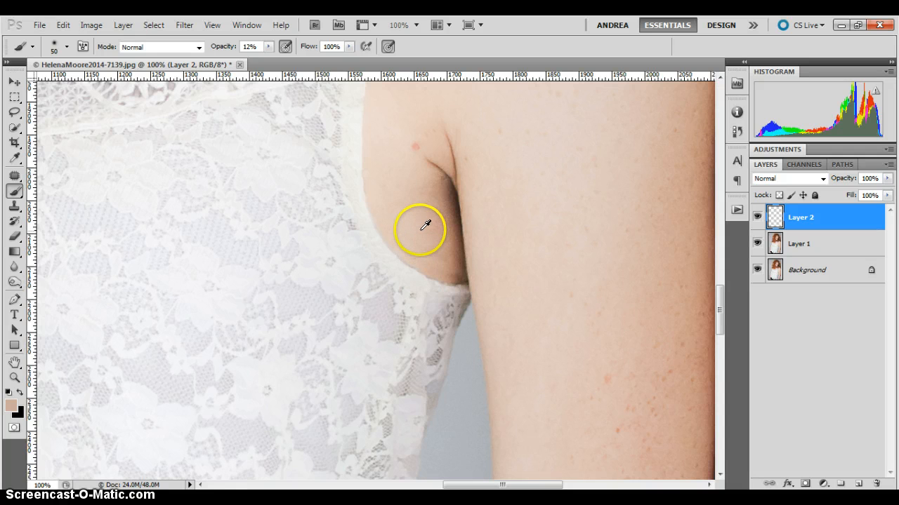
pyautogui.keyDown('alt'); pyautogui.click(424, 227); pyautogui.keyUp('alt')
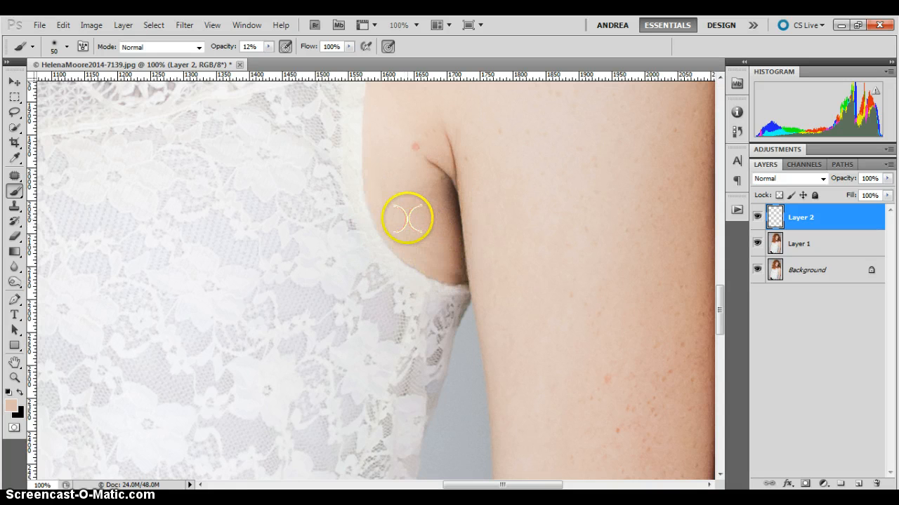
pyautogui.keyDown('alt'); pyautogui.click(436, 219); pyautogui.keyUp('alt')
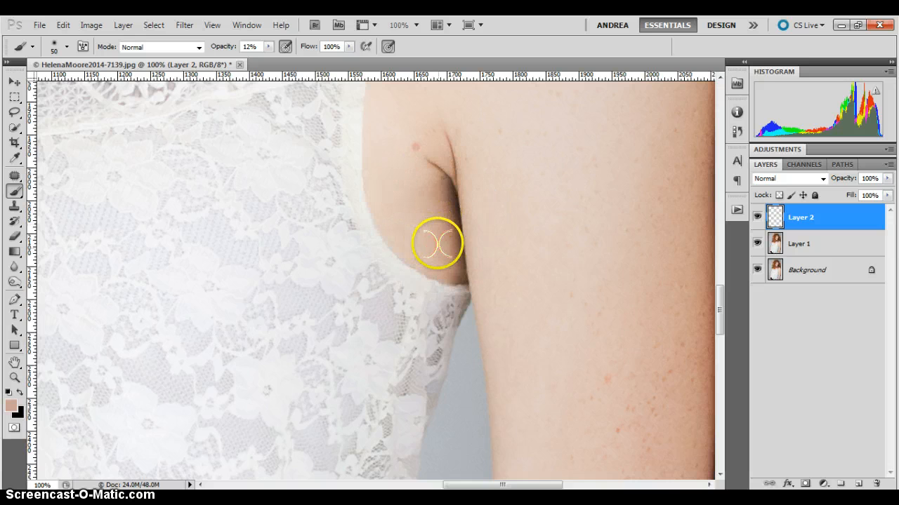
pyautogui.moveTo(438, 243)
pyautogui.mouseDown()
pyautogui.moveTo(443, 253)
pyautogui.moveTo(428, 258)
pyautogui.moveTo(421, 239)
pyautogui.moveTo(440, 259)
pyautogui.moveTo(442, 222)
pyautogui.moveTo(438, 268)
pyautogui.mouseUp()
pyautogui.keyDown('alt'); pyautogui.click(423, 234); pyautogui.keyUp('alt')
pyautogui.keyDown('alt'); pyautogui.click(421, 233); pyautogui.keyUp('alt')
pyautogui.keyDown('alt'); pyautogui.click(435, 231); pyautogui.keyUp('alt')
pyautogui.keyDown('alt'); pyautogui.click(449, 211); pyautogui.keyUp('alt')
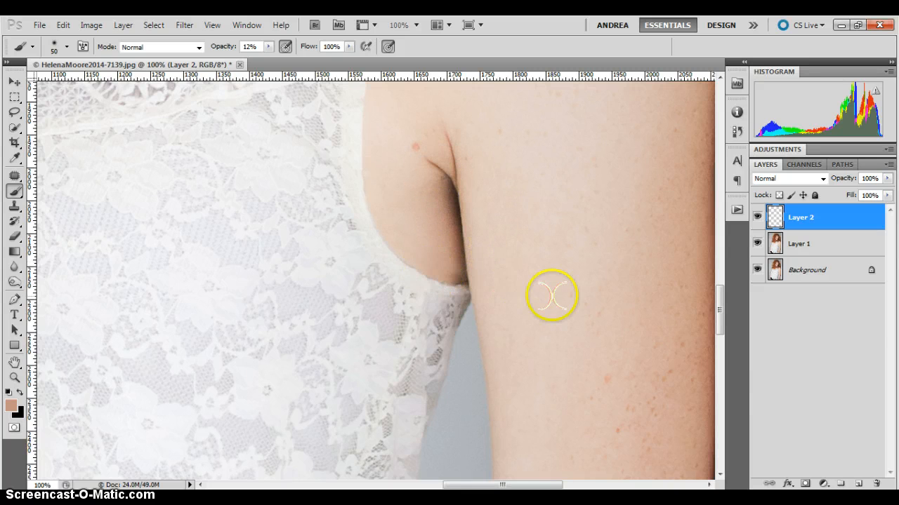
pyautogui.moveTo(607, 300); pyautogui.dragTo(596, 297)
# Paint sampled skin tone over the red spot above the armpit crease and along the armhole's lower edge.
pyautogui.keyDown('alt'); pyautogui.click(417, 146); pyautogui.keyUp('alt')
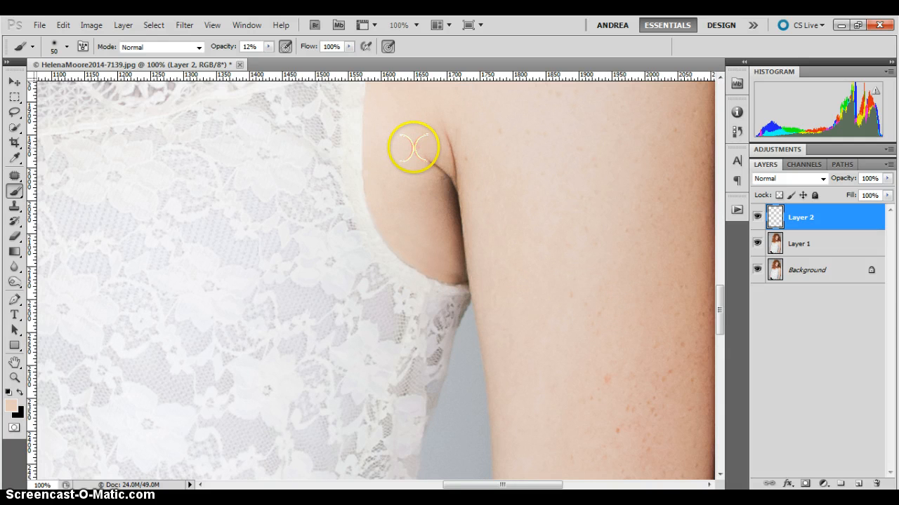
pyautogui.keyDown('alt'); pyautogui.click(416, 147); pyautogui.keyUp('alt')
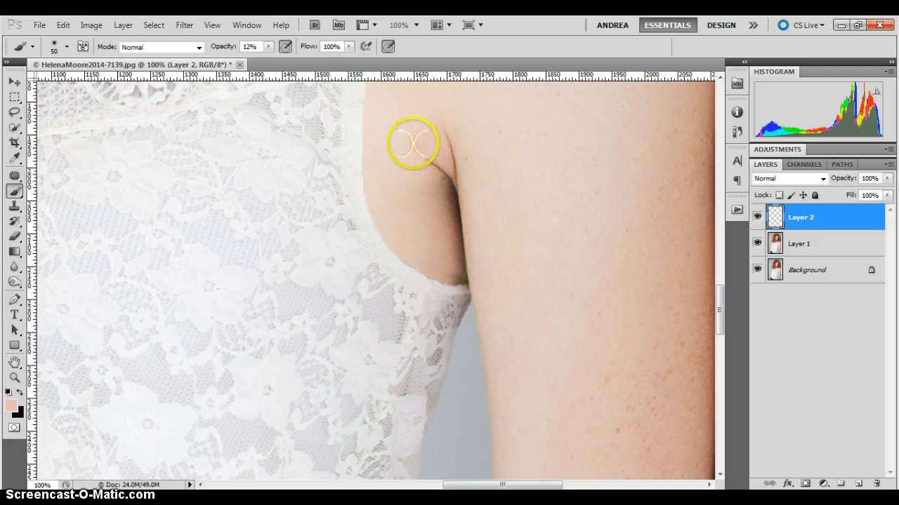
pyautogui.keyDown('alt'); pyautogui.click(394, 208); pyautogui.keyUp('alt')
pyautogui.moveTo(395, 233)
pyautogui.mouseDown()
pyautogui.moveTo(422, 263)
pyautogui.moveTo(406, 235)
pyautogui.moveTo(449, 275)
pyautogui.moveTo(396, 230)
pyautogui.moveTo(421, 213)
pyautogui.moveTo(423, 200)
pyautogui.moveTo(425, 259)
pyautogui.moveTo(464, 260)
pyautogui.mouseUp()
pyautogui.press('z')
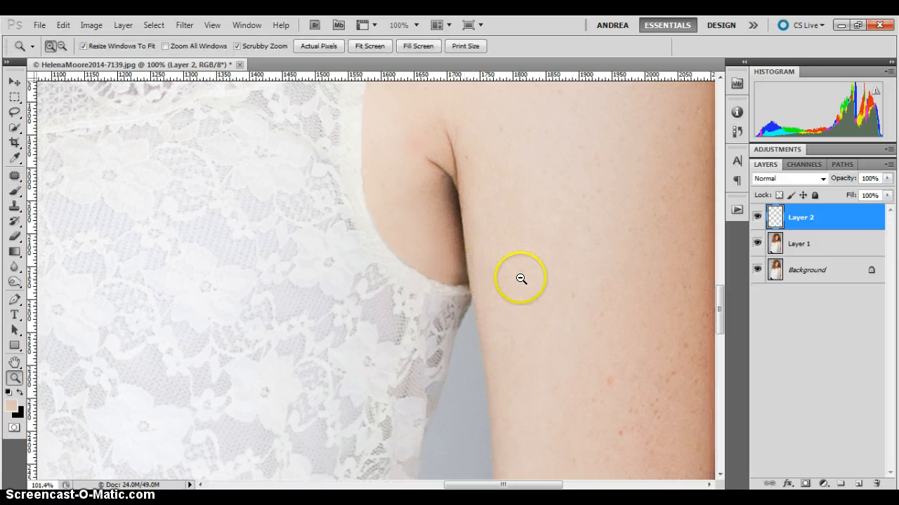
pyautogui.moveTo(521, 279); pyautogui.dragTo(521, 279)
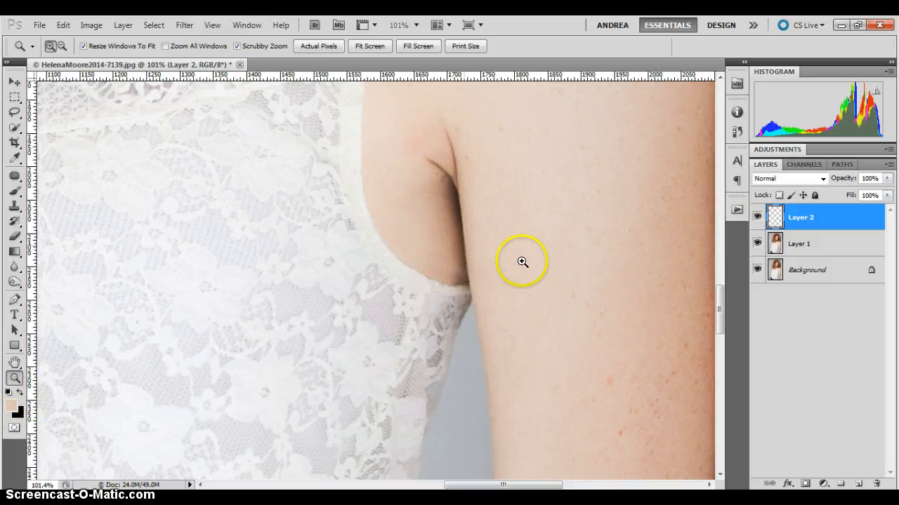
# Add 1% Gaussian monochromatic noise to the painted skin layer and flatten the image.
pyautogui.click(184, 26)
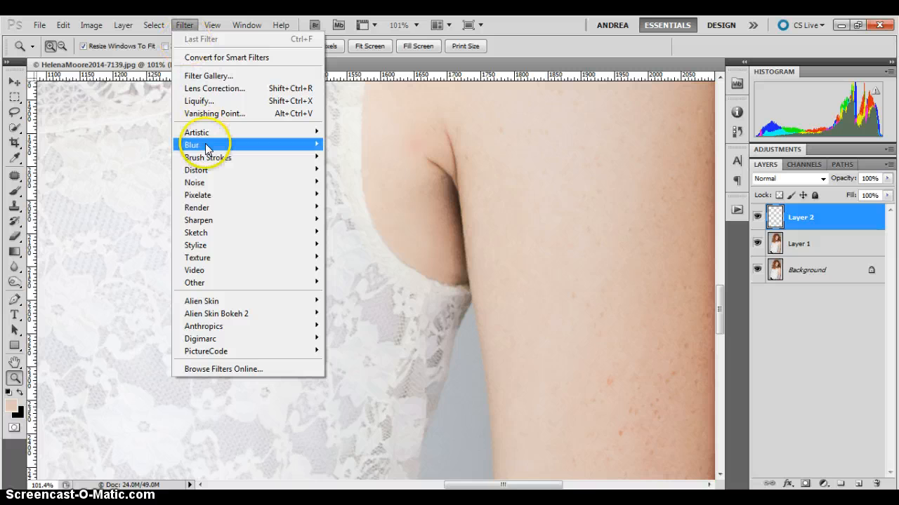
pyautogui.moveTo(225, 183)
pyautogui.click(382, 184)
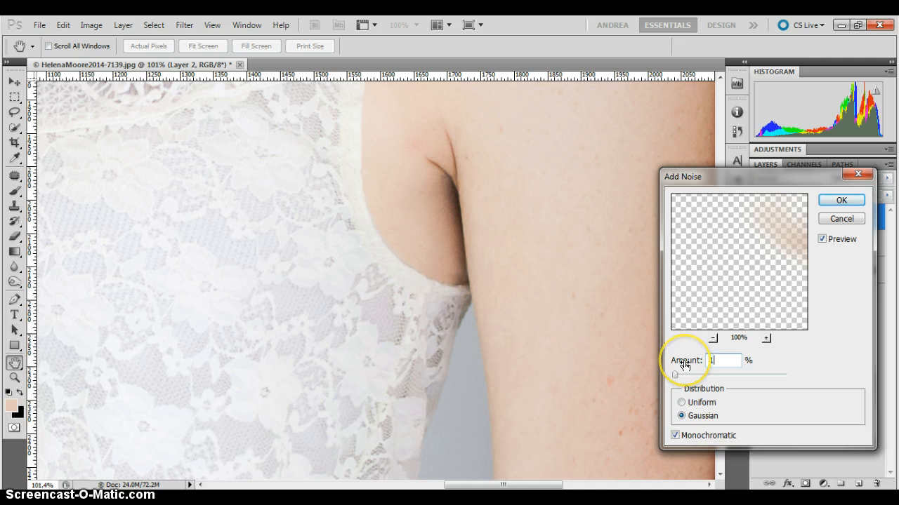
pyautogui.click(840, 201)
pyautogui.press('z')
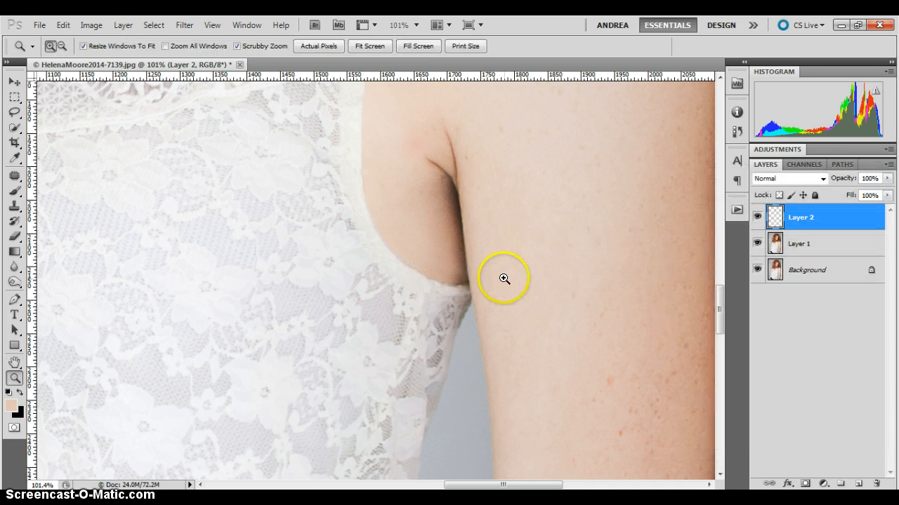
pyautogui.click(123, 25)
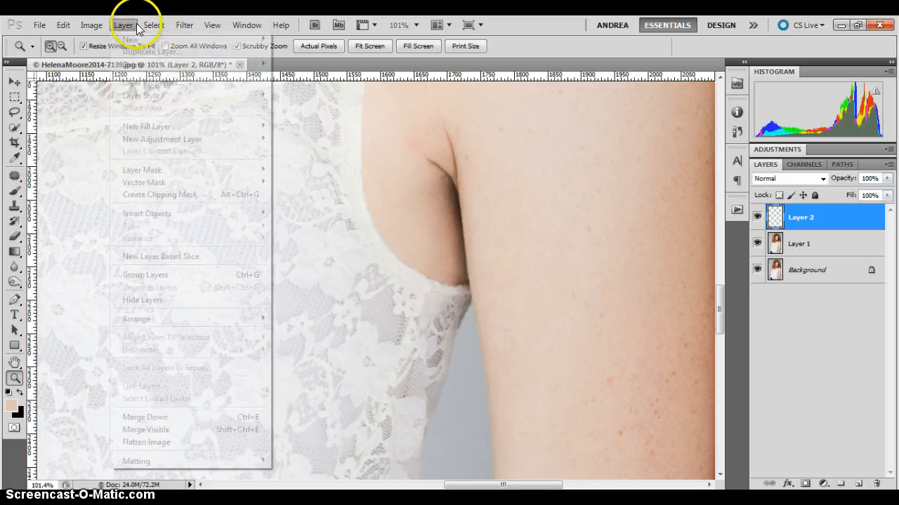
pyautogui.click(203, 444)
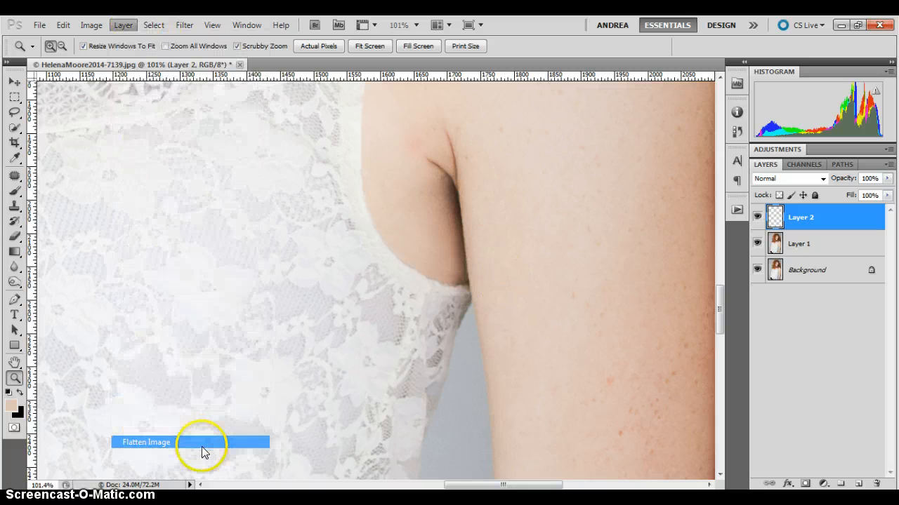
# Examine the blended armhole up close, the whole portrait, and the wall along the photo's right edge.
pyautogui.click(447, 267)
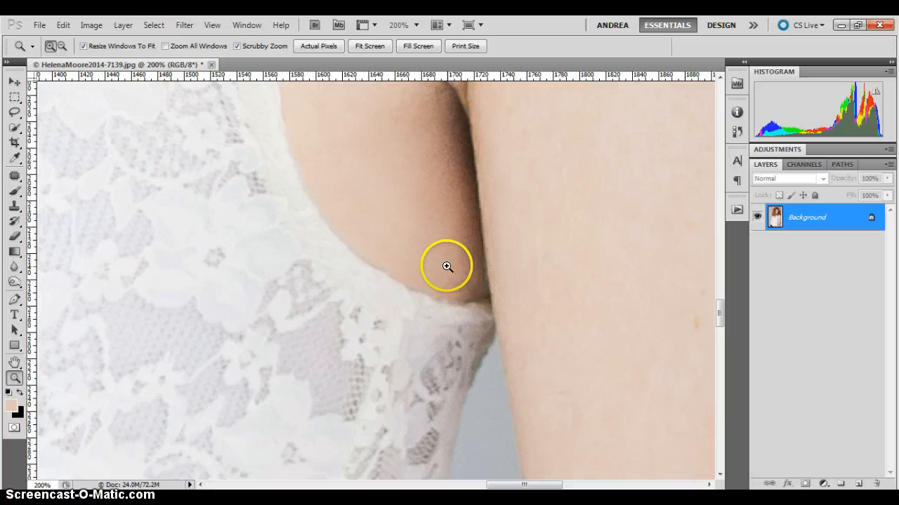
pyautogui.keyDown('alt'); pyautogui.click(279, 246); pyautogui.keyUp('alt')
pyautogui.keyDown('alt'); pyautogui.click(279, 246); pyautogui.keyUp('alt')
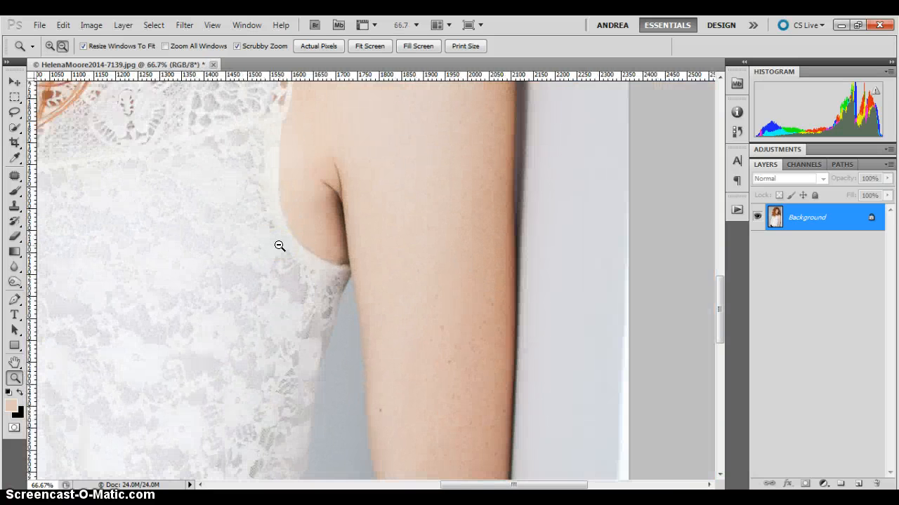
pyautogui.keyDown('alt'); pyautogui.click(279, 245); pyautogui.keyUp('alt')
pyautogui.keyDown('alt'); pyautogui.click(280, 245); pyautogui.keyUp('alt')
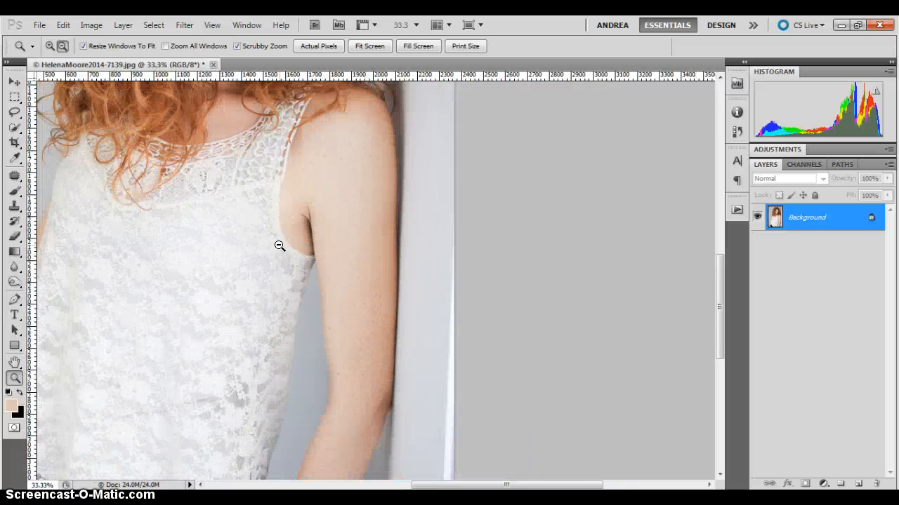
pyautogui.keyDown('alt'); pyautogui.click(279, 246); pyautogui.keyUp('alt')
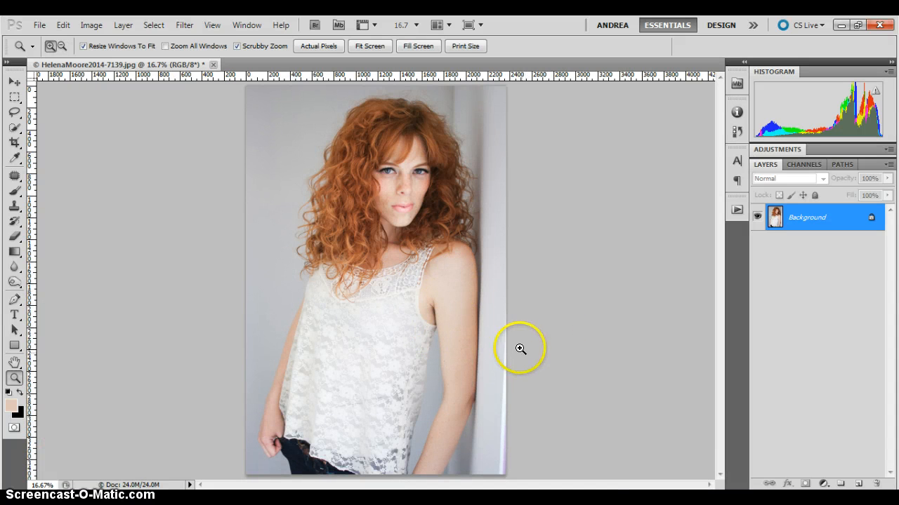
pyautogui.click(521, 368)
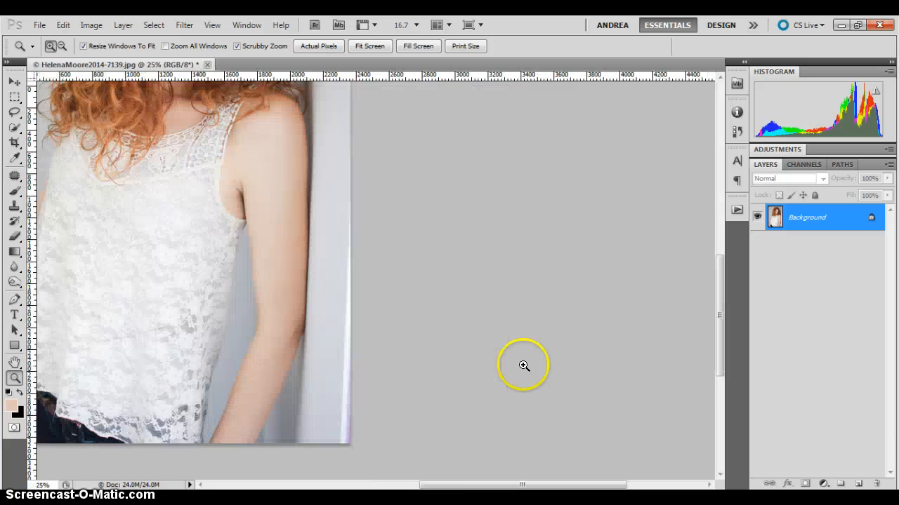
pyautogui.click(411, 349)
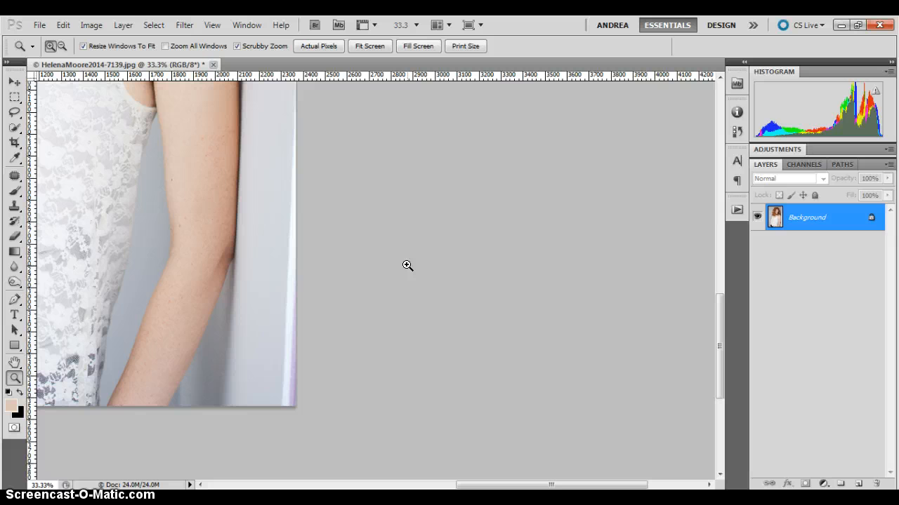
# Duplicate the Background layer and copy a lassoed vertical strip of clean wall beside the arm to its own layer.
pyautogui.hotkey('ctrl', 'j')
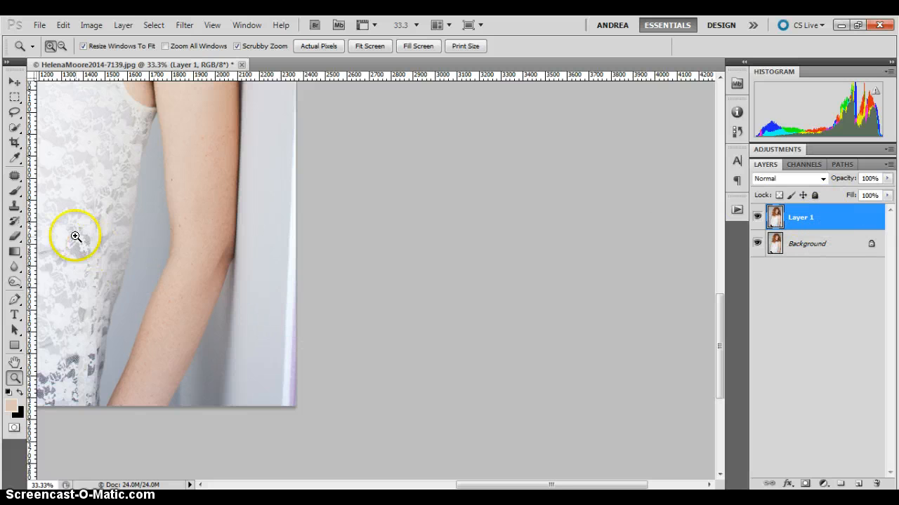
pyautogui.click(14, 111)
pyautogui.moveTo(268, 86); pyautogui.dragTo(257, 199)
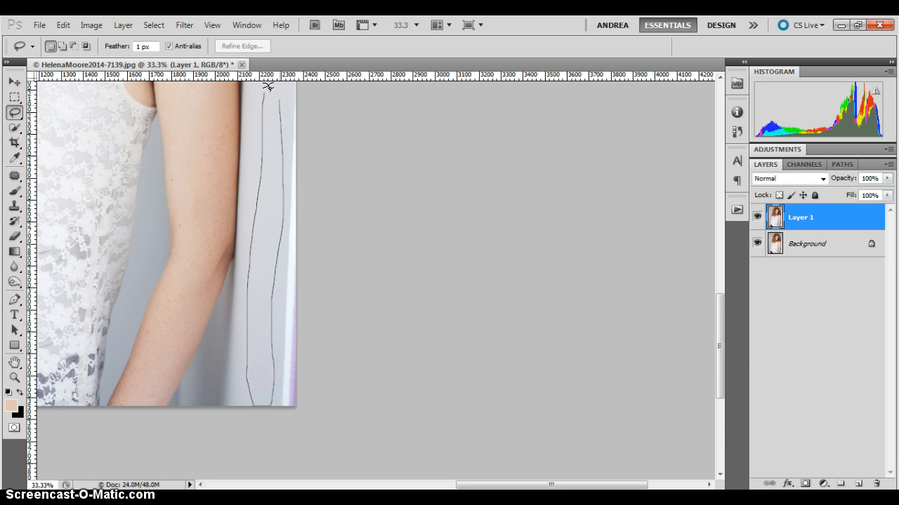
pyautogui.moveTo(279, 100)
pyautogui.mouseDown()
pyautogui.moveTo(278, 73)
pyautogui.moveTo(268, 72)
pyautogui.moveTo(267, 87)
pyautogui.mouseUp()
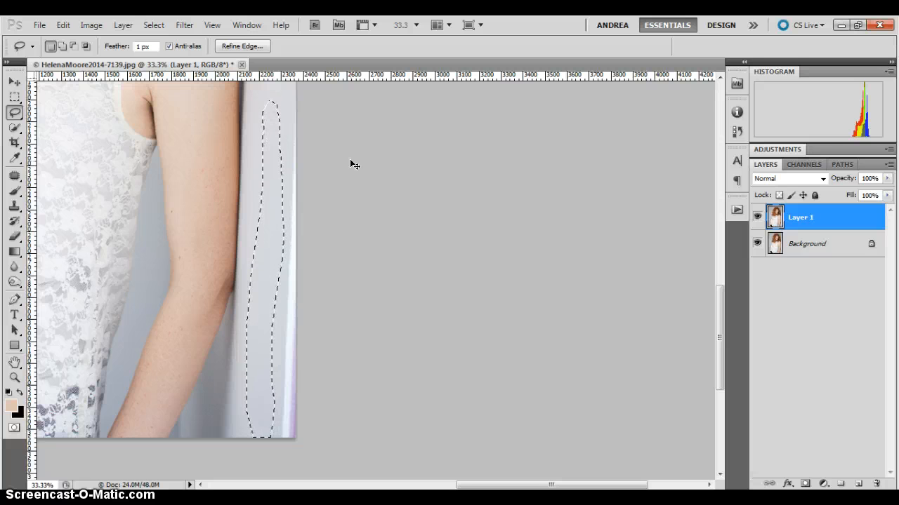
pyautogui.hotkey('ctrl', 'j')
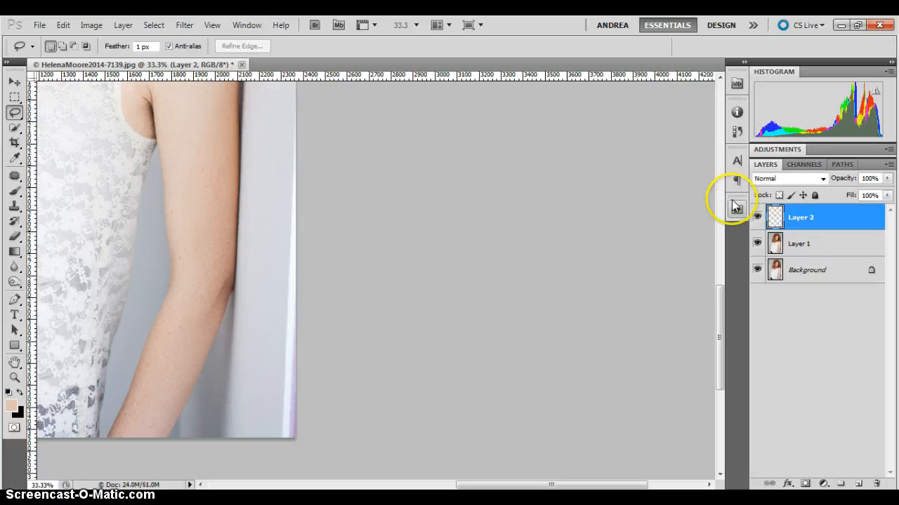
# Hide Layer 1 and the Background to view the copied wall strip alone, and show both again.
pyautogui.click(757, 244)
pyautogui.click(757, 271)
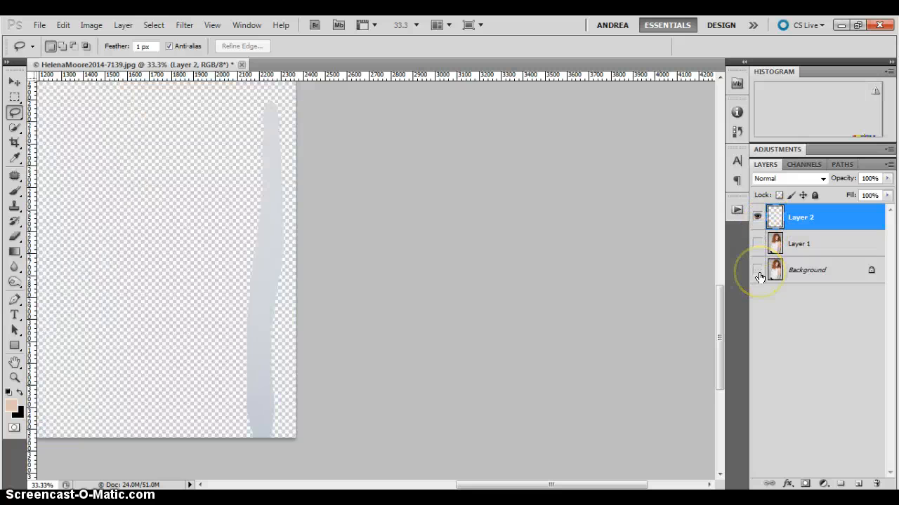
pyautogui.click(757, 271)
pyautogui.click(756, 243)
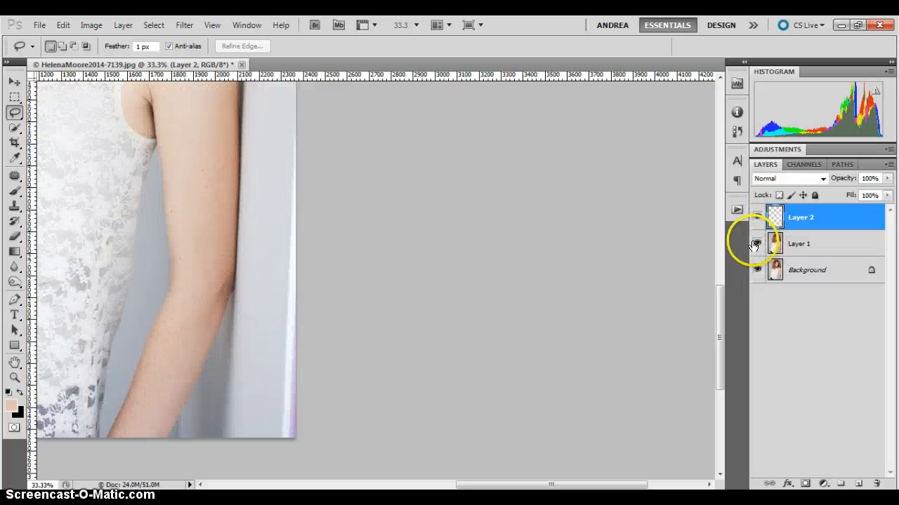
# Stretch the copied wall strip with Free Transform to cover the bright purple-fringed band along the photo's right edge.
pyautogui.hotkey('ctrl', 't')
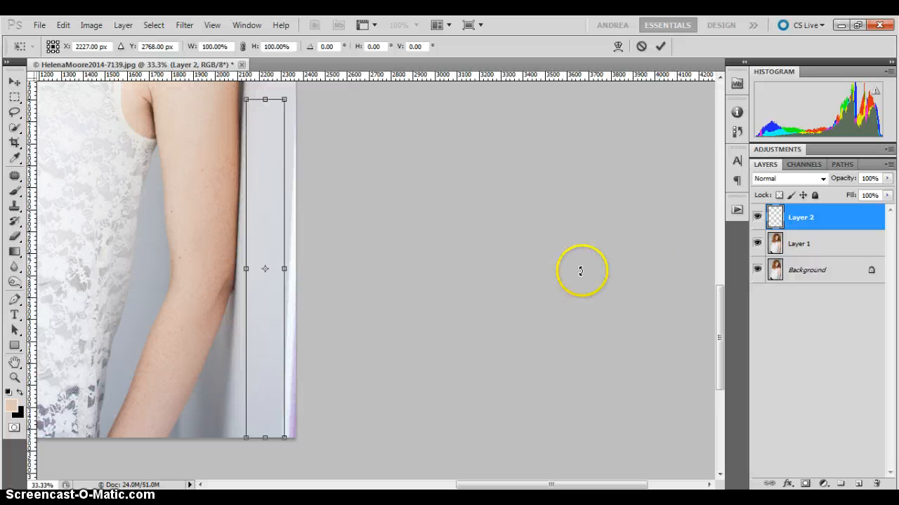
pyautogui.moveTo(284, 269); pyautogui.dragTo(322, 268)
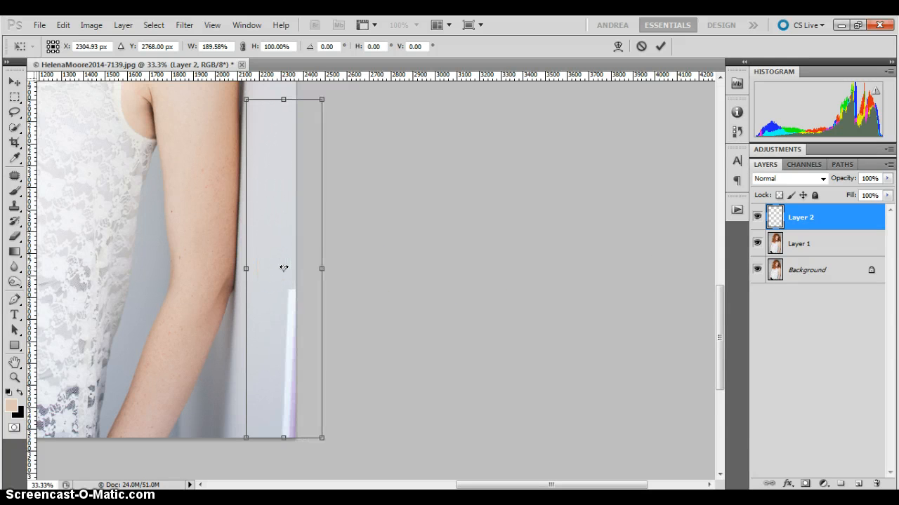
pyautogui.press('Return')
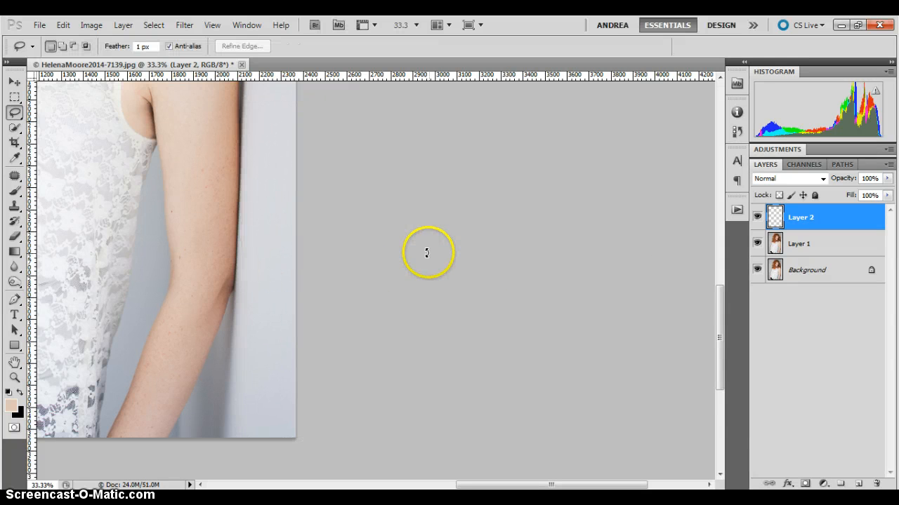
# Check the wall fix in the whole portrait and flatten the image into a single Background layer.
pyautogui.press('z')
pyautogui.moveTo(425, 261); pyautogui.dragTo(353, 262)
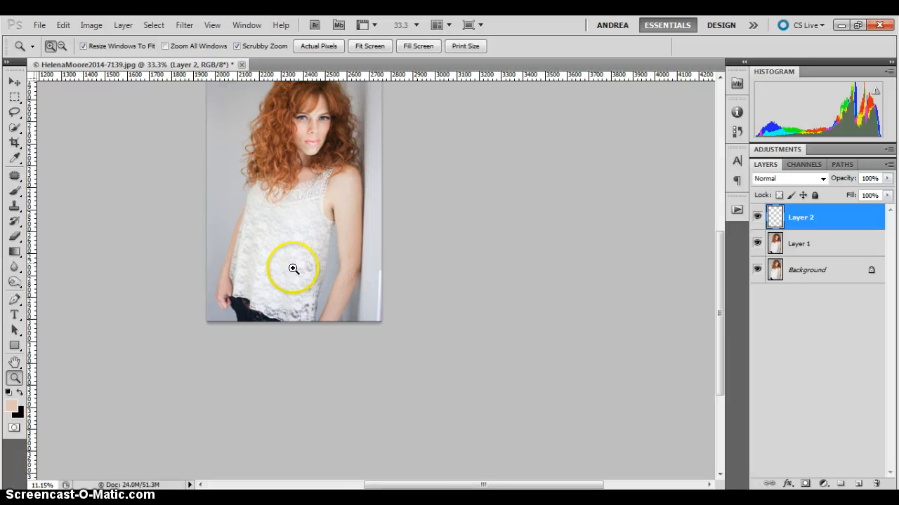
pyautogui.moveTo(290, 265); pyautogui.dragTo(424, 267)
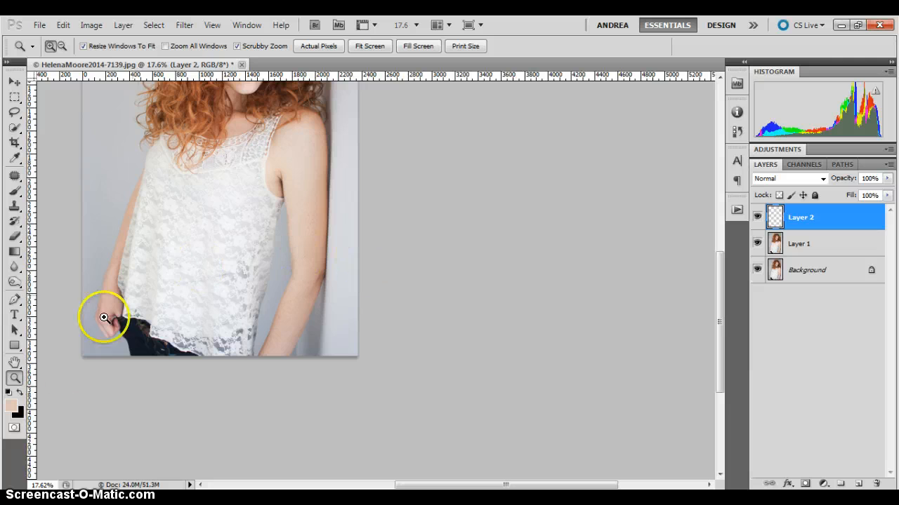
pyautogui.click(14, 362)
pyautogui.moveTo(236, 223); pyautogui.dragTo(395, 333)
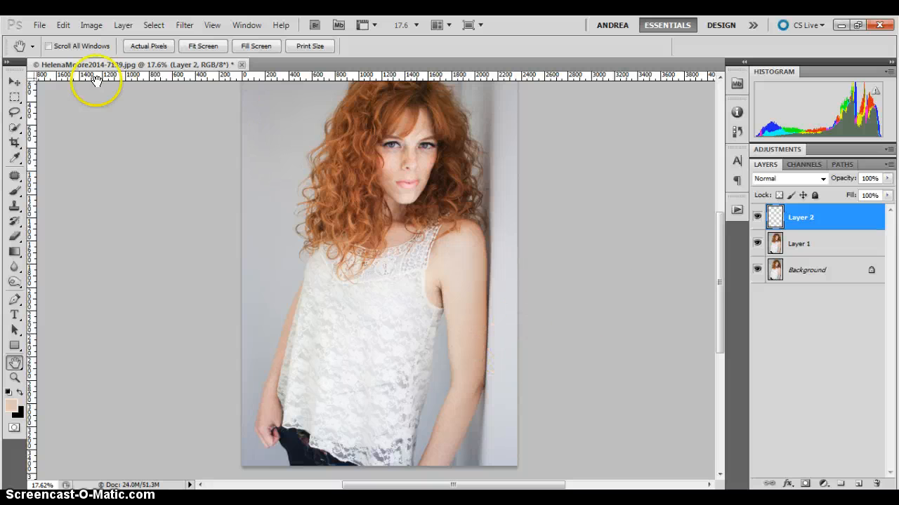
pyautogui.click(121, 24)
pyautogui.click(180, 443)
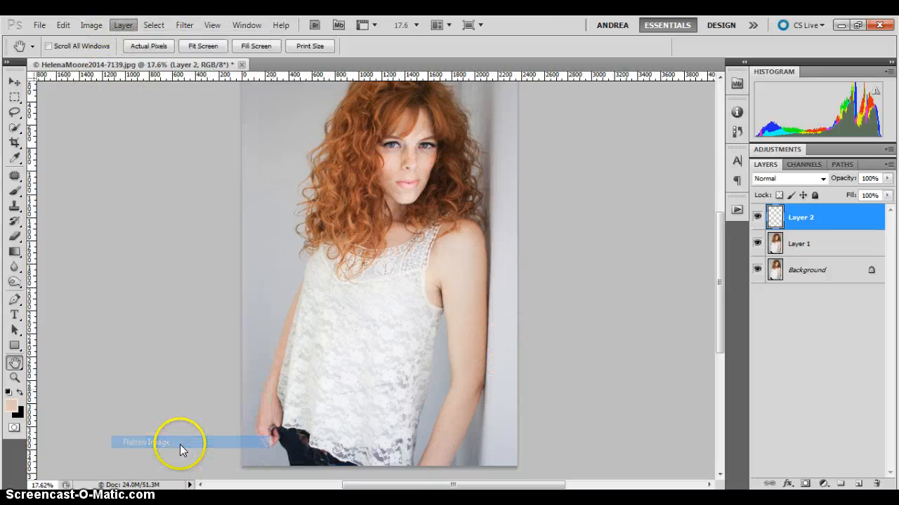
pyautogui.press('z')
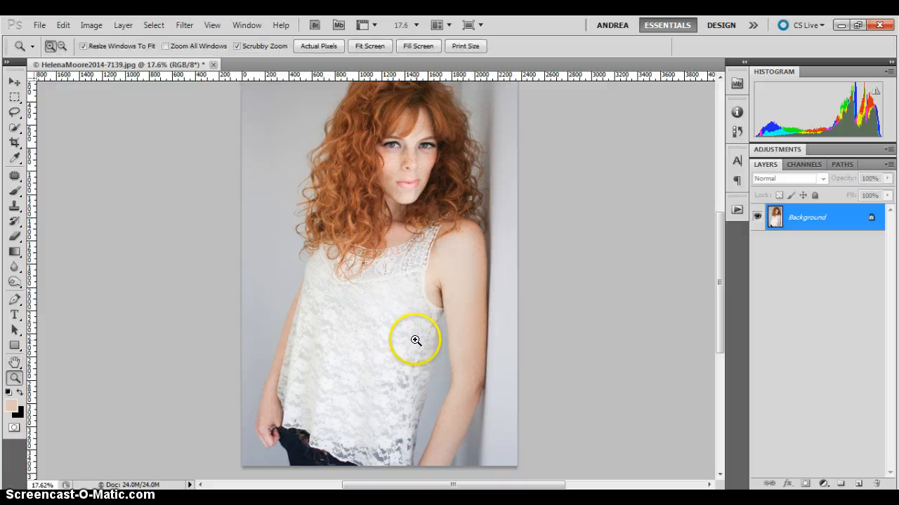
pyautogui.click(416, 340)
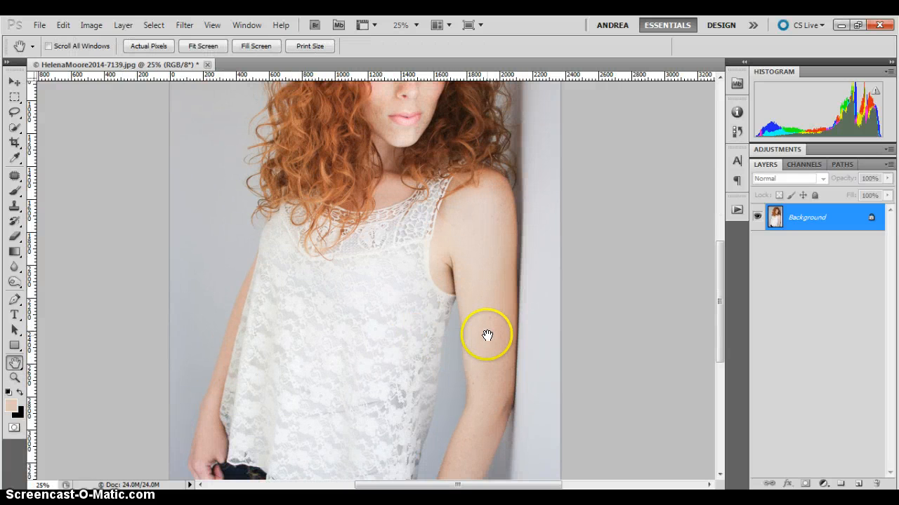
# Examine the flattened portrait from the hair down to the hands, checking the retouched armhole and the wall beside the arm.
pyautogui.scroll(-1, 487, 328)
pyautogui.moveTo(721, 286)
pyautogui.mouseDown()
pyautogui.moveTo(720, 217)
pyautogui.moveTo(723, 332)
pyautogui.moveTo(723, 298)
pyautogui.mouseUp()
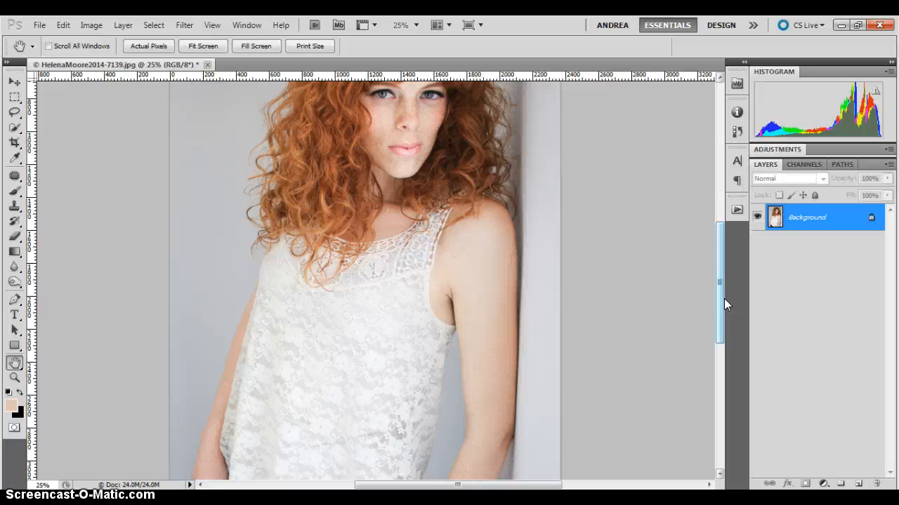
pyautogui.click(679, 295)
pyautogui.click(518, 162)
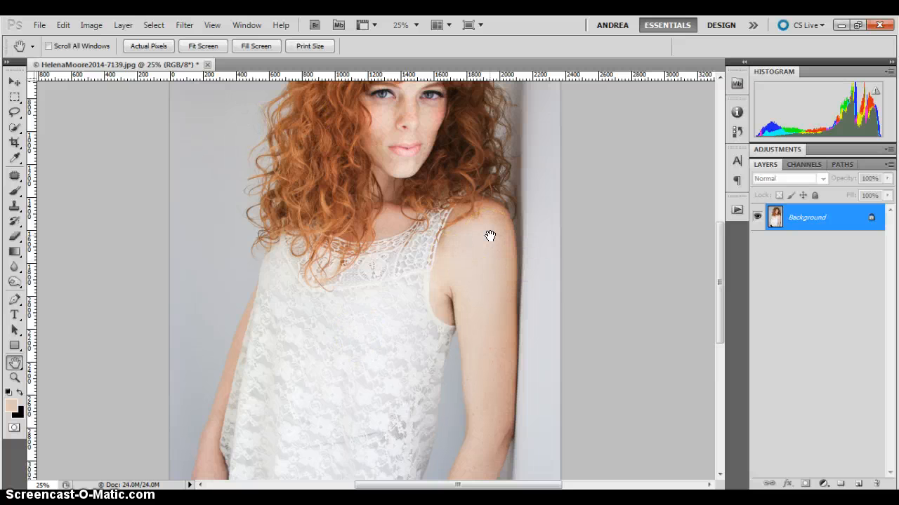
pyautogui.scroll(5, 490, 235)
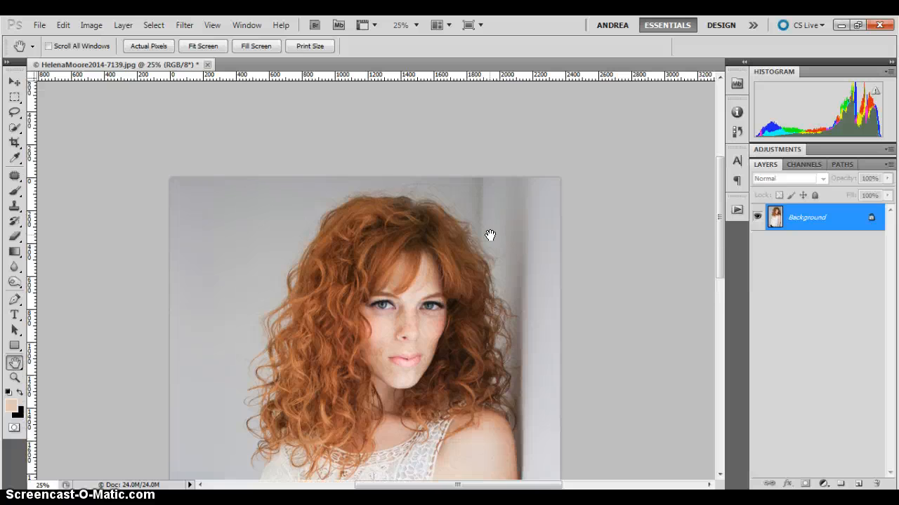
pyautogui.scroll(-10, 490, 235)
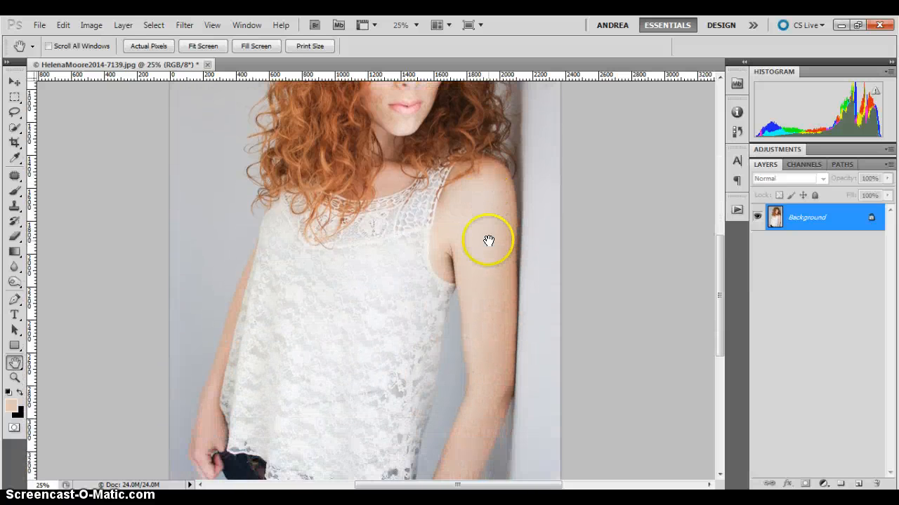
pyautogui.scroll(15, 481, 309)
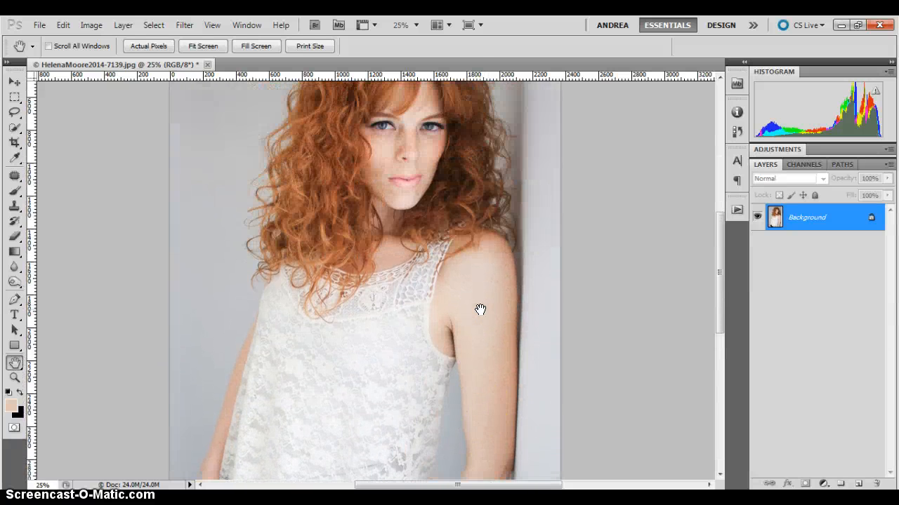
pyautogui.scroll(-10, 480, 309)
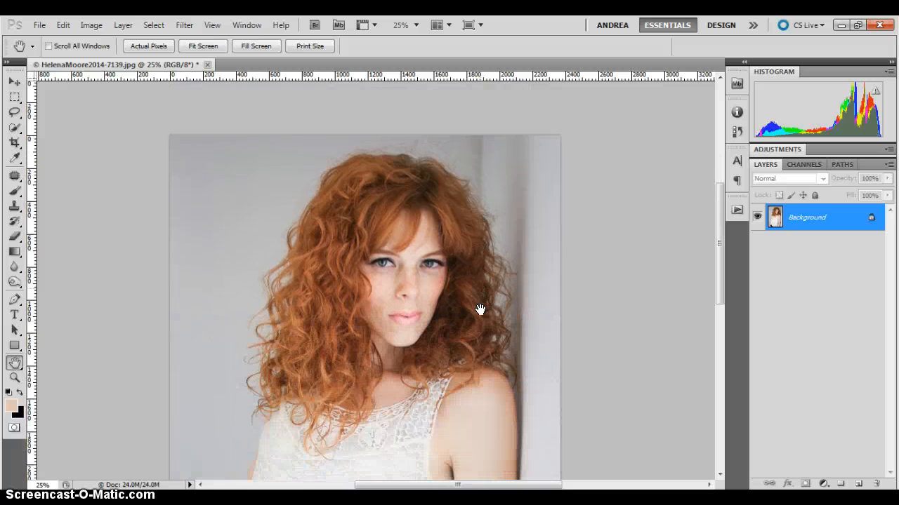